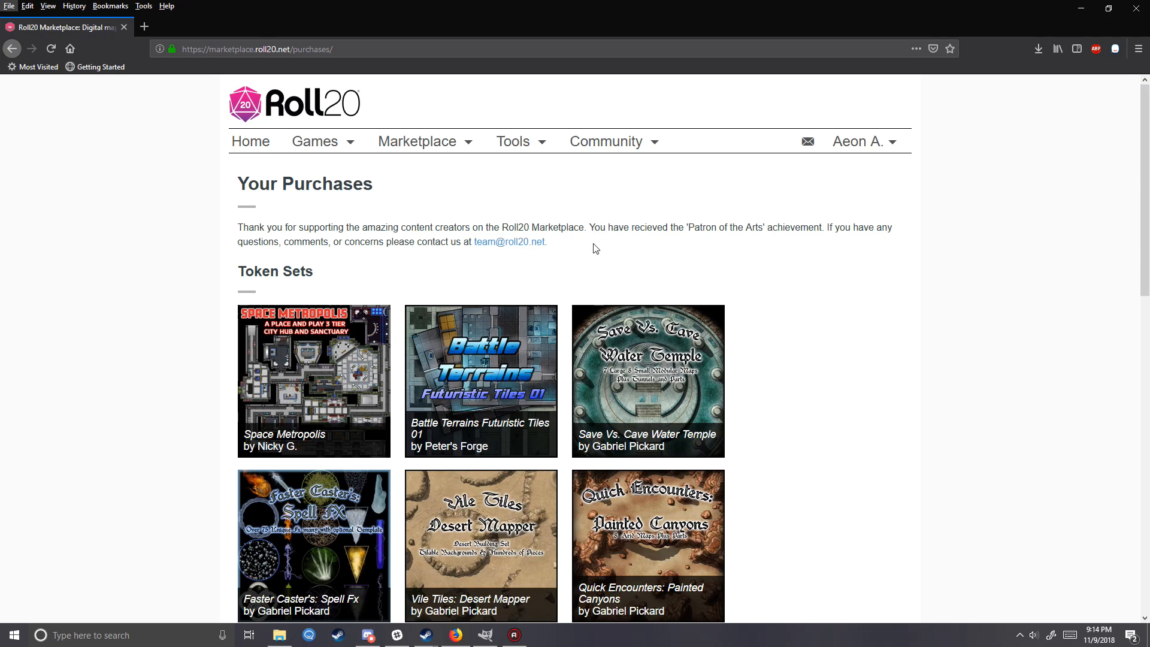
{"action": "mouse_move", "coordinate": [605, 234]}
{"action": "left_mouse_down"}
{"action": "mouse_move", "coordinate": [319, 220]}
{"action": "mouse_move", "coordinate": [586, 216]}
{"action": "mouse_move", "coordinate": [624, 229]}
{"action": "left_mouse_up"}
{"action": "left_click_drag", "start_coordinate": [626, 227], "coordinate": [225, 205]}
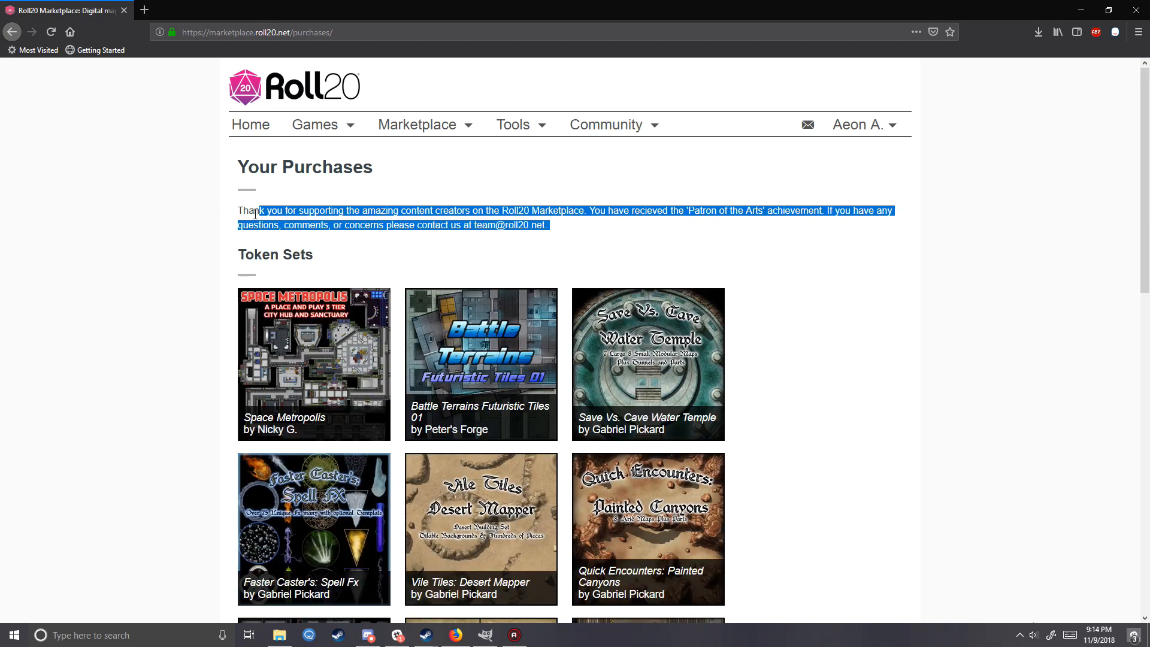
{"action": "left_click", "coordinate": [243, 211]}
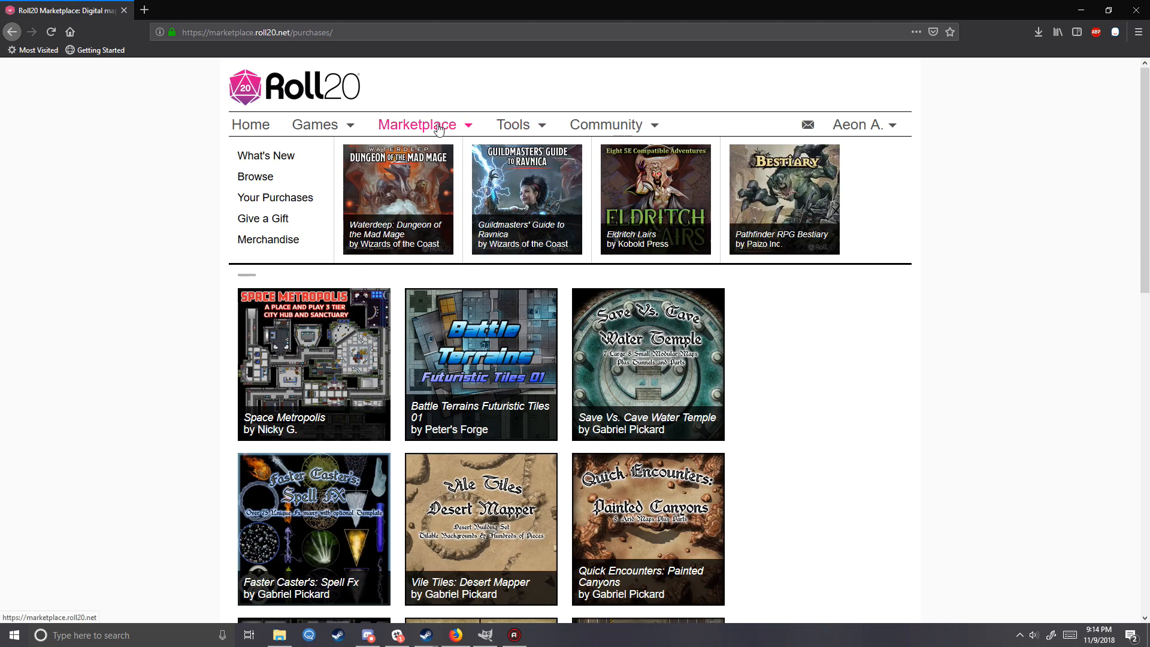
- Browse the purchased token sets on the Roll20 Marketplace and view the Save Vs. Cave Water Temple set's download option and included items
{"action": "left_click", "coordinate": [286, 202]}
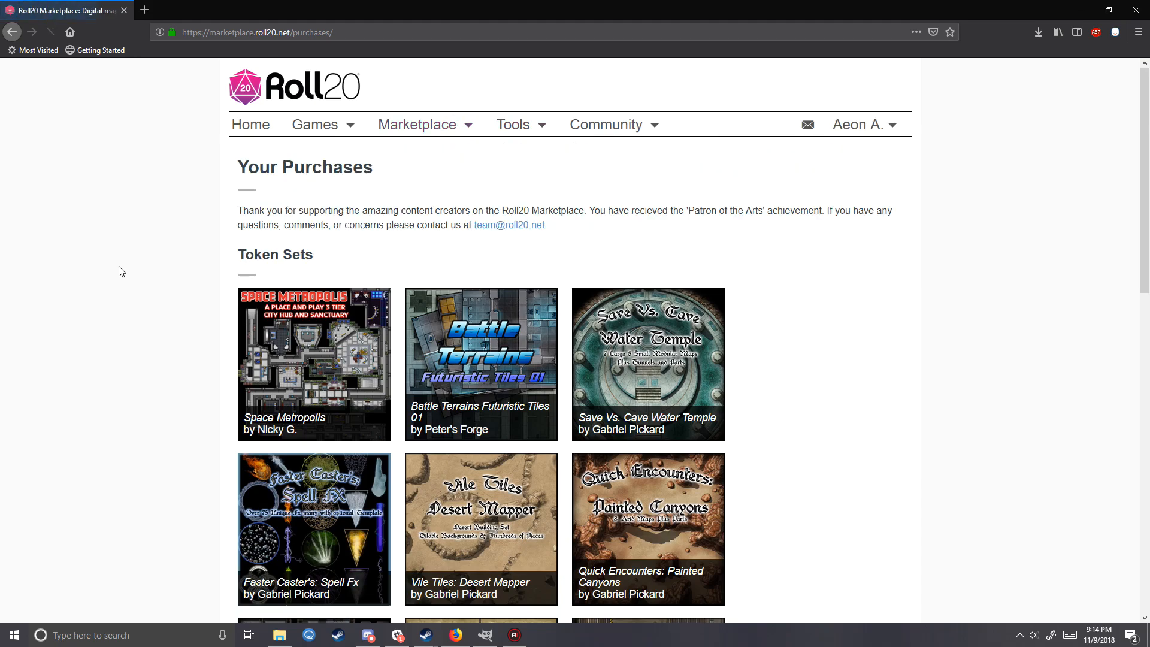
{"action": "scroll", "coordinate": [186, 233], "scroll_direction": "down", "scroll_amount": 3}
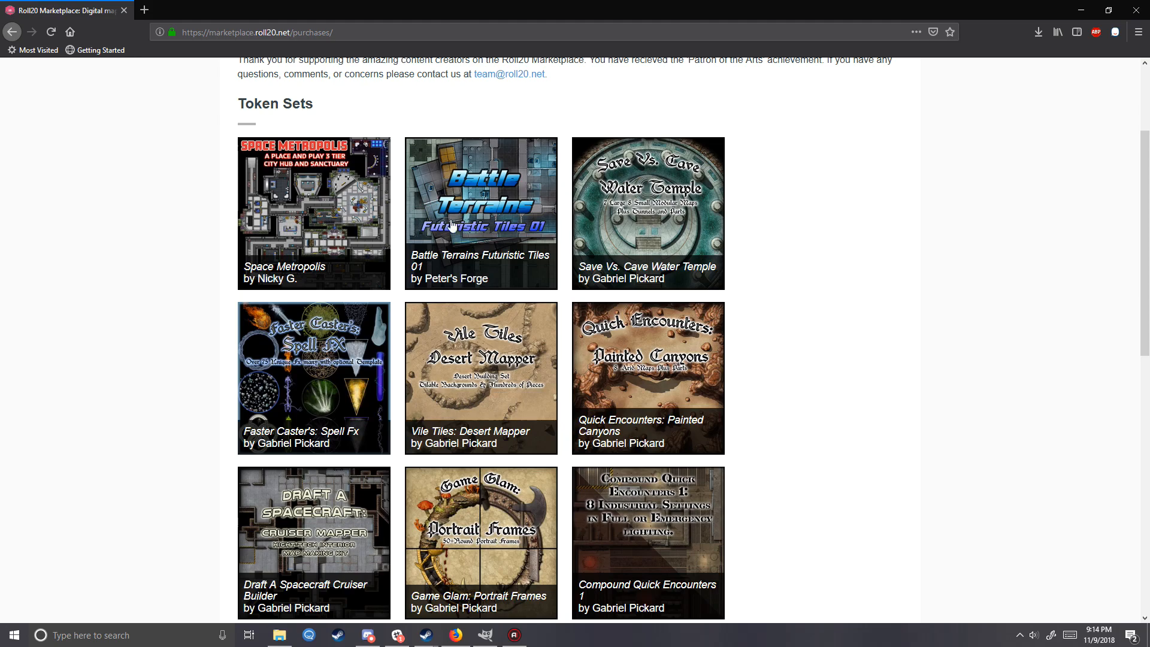
{"action": "scroll", "coordinate": [722, 384], "scroll_direction": "down", "scroll_amount": 2}
{"action": "scroll", "coordinate": [870, 453], "scroll_direction": "up", "scroll_amount": 2}
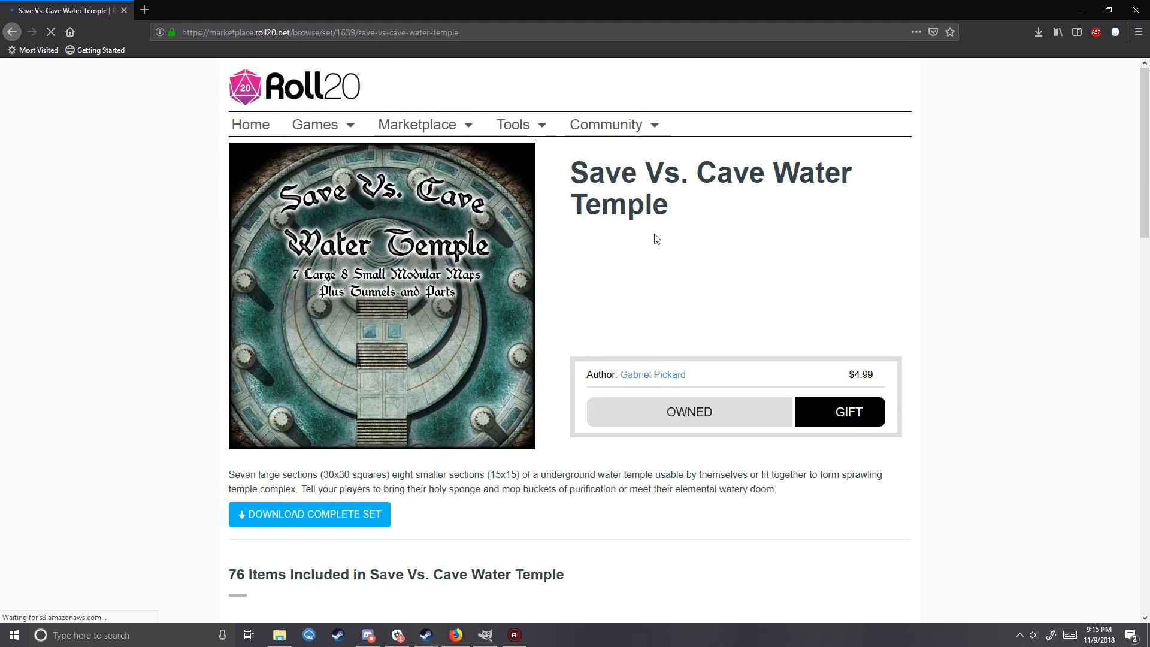
{"action": "triple_click", "coordinate": [698, 206]}
{"action": "left_click", "coordinate": [700, 249]}
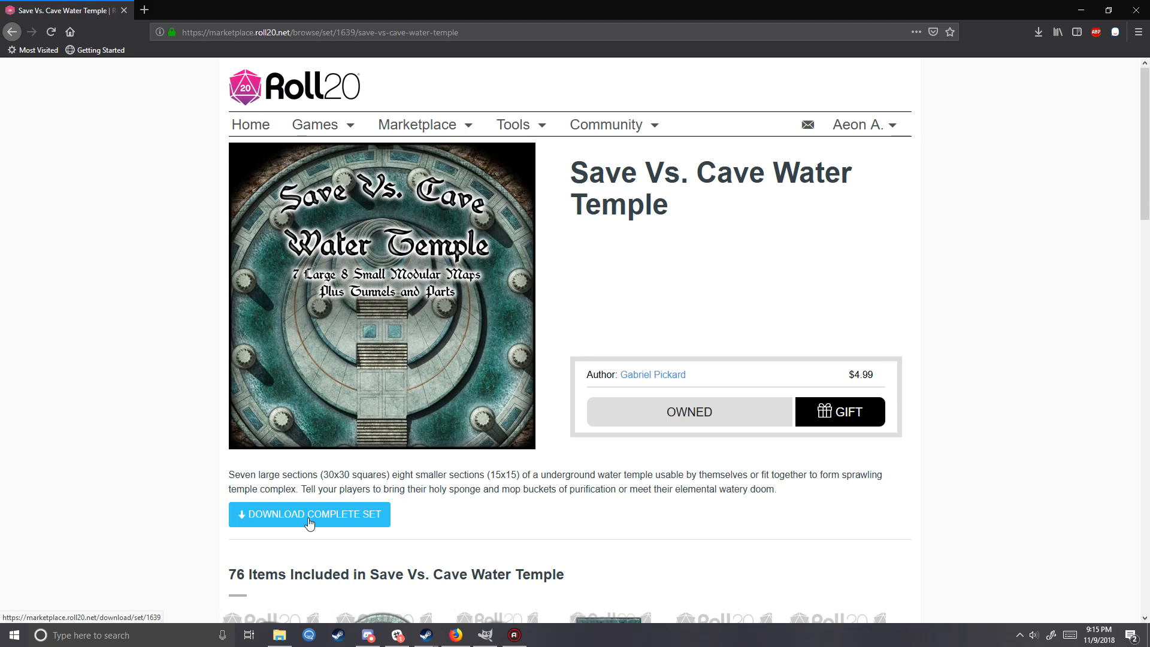
{"action": "scroll", "coordinate": [309, 521], "scroll_direction": "down", "scroll_amount": 3}
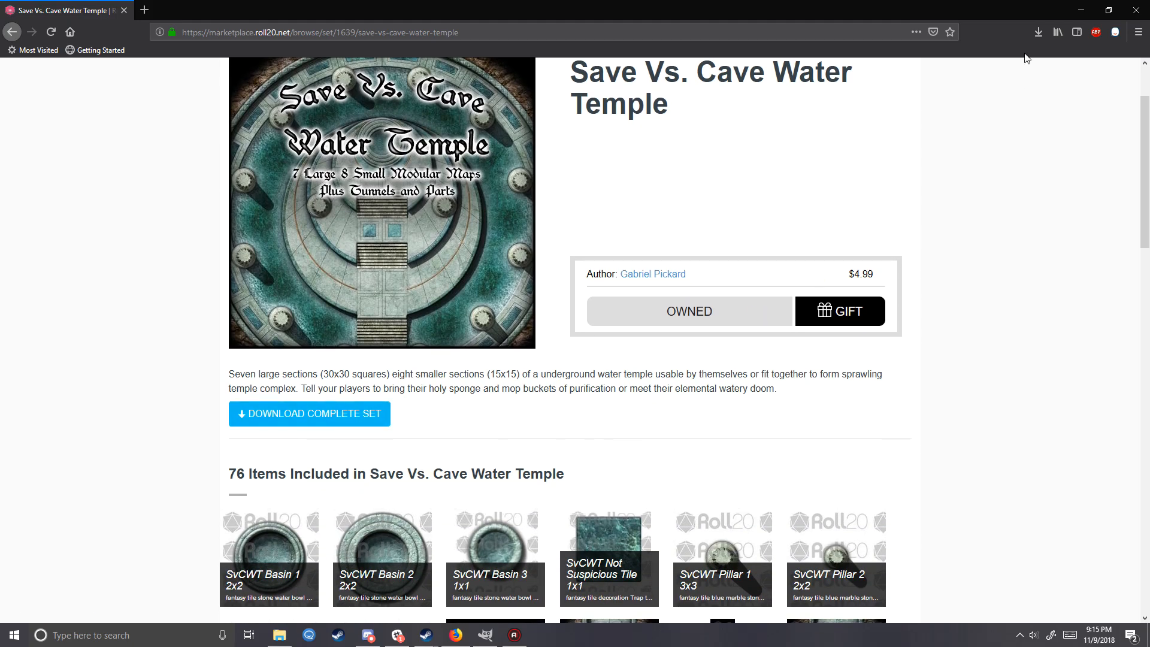
- Bring up GIMP and open the Desert Mapper folder inside MyCampaign in File Explorer in front of it
{"action": "left_click", "coordinate": [279, 635]}
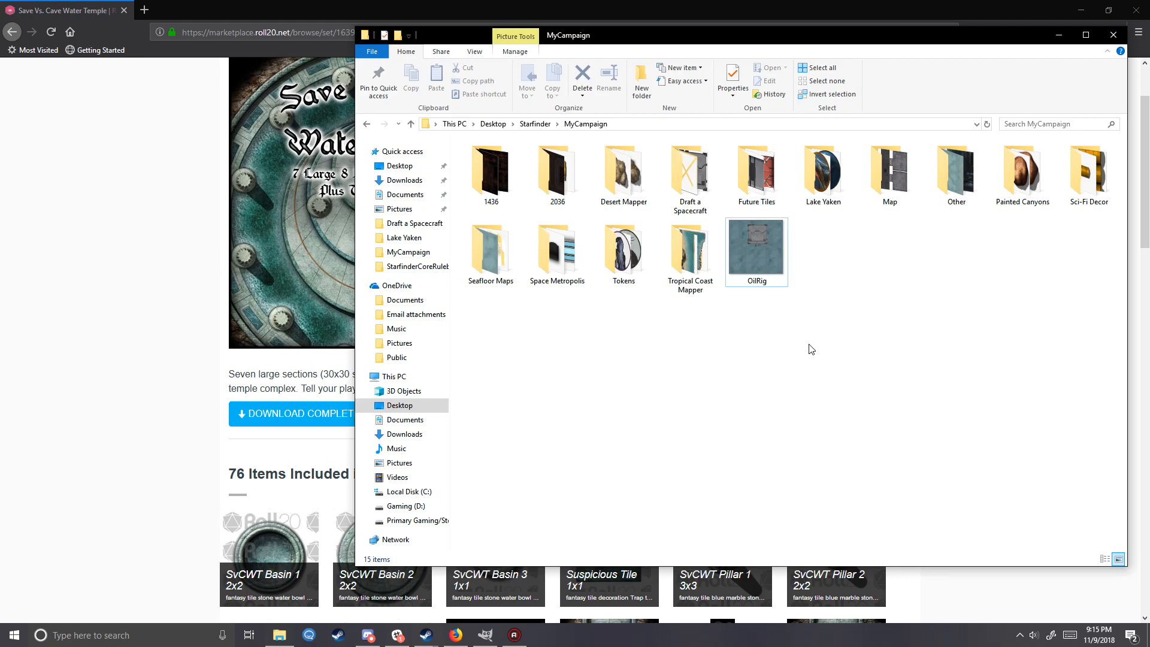
{"action": "left_click", "coordinate": [654, 198]}
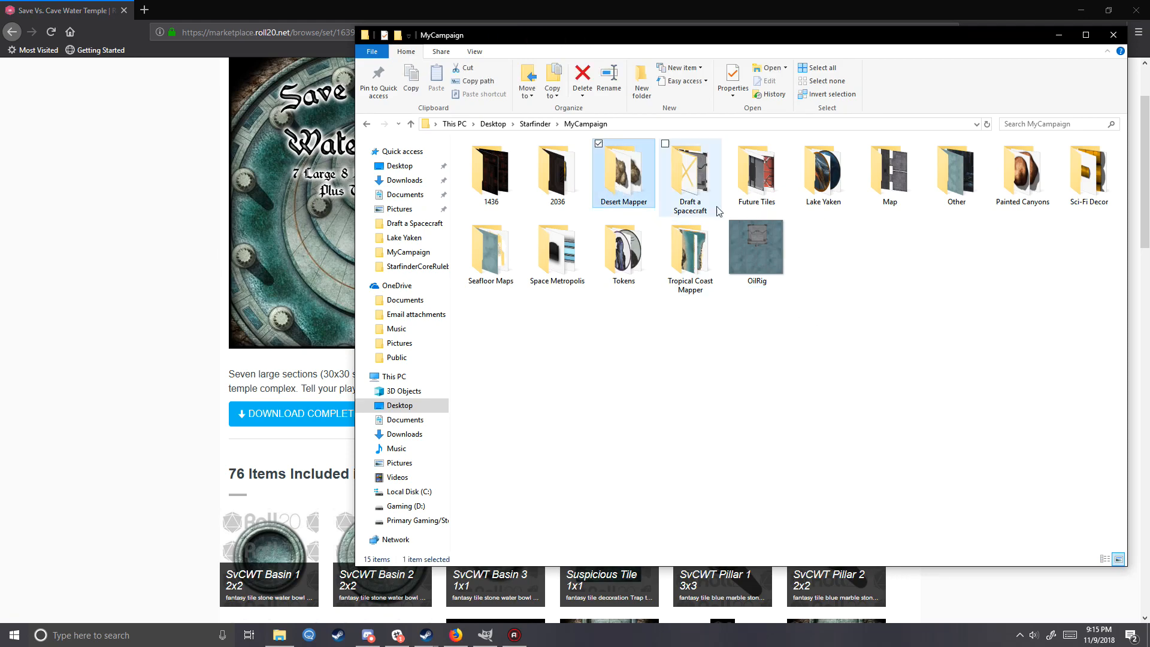
{"action": "left_click", "coordinate": [485, 635]}
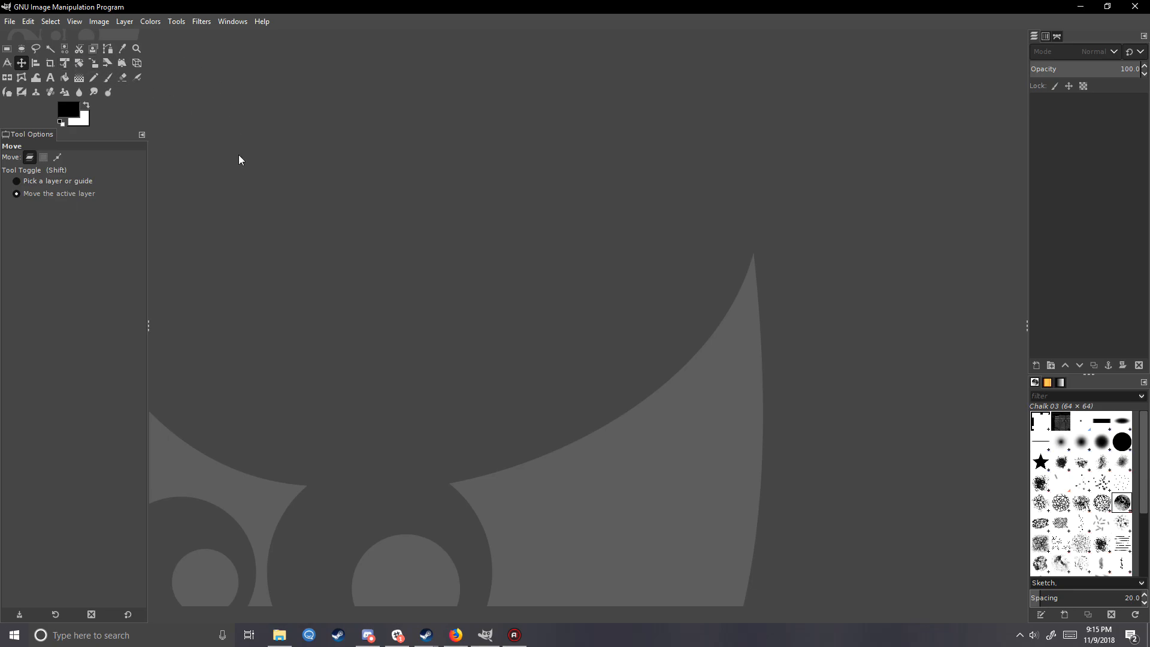
{"action": "left_click", "coordinate": [289, 637]}
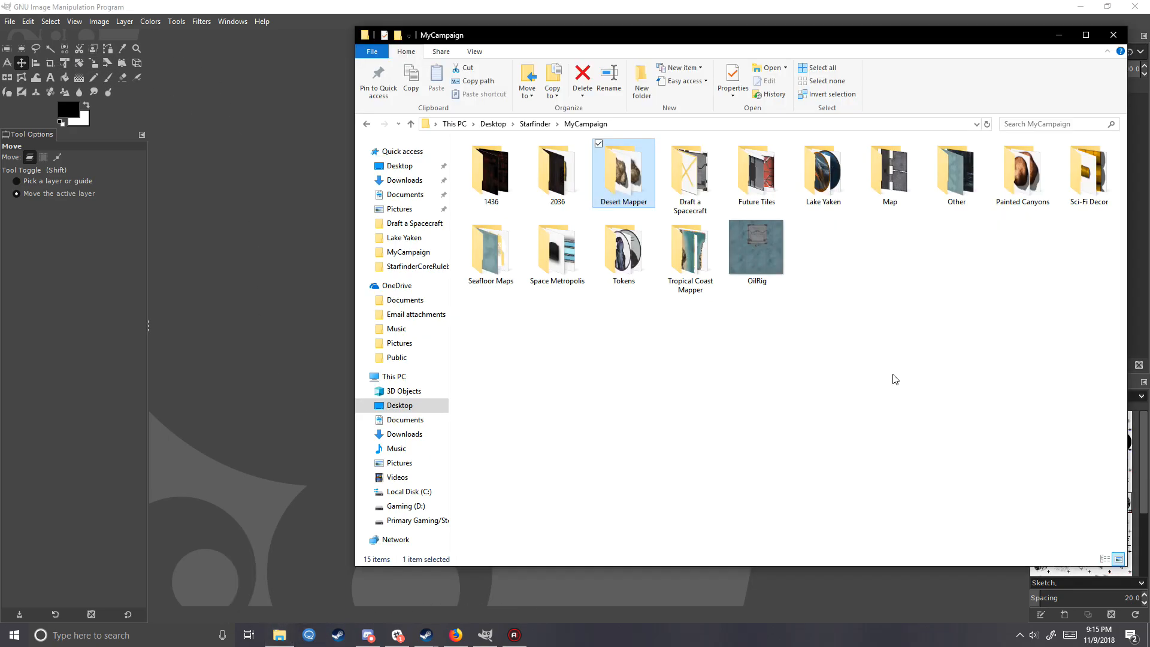
{"action": "left_click", "coordinate": [619, 195]}
{"action": "double_click", "coordinate": [630, 198]}
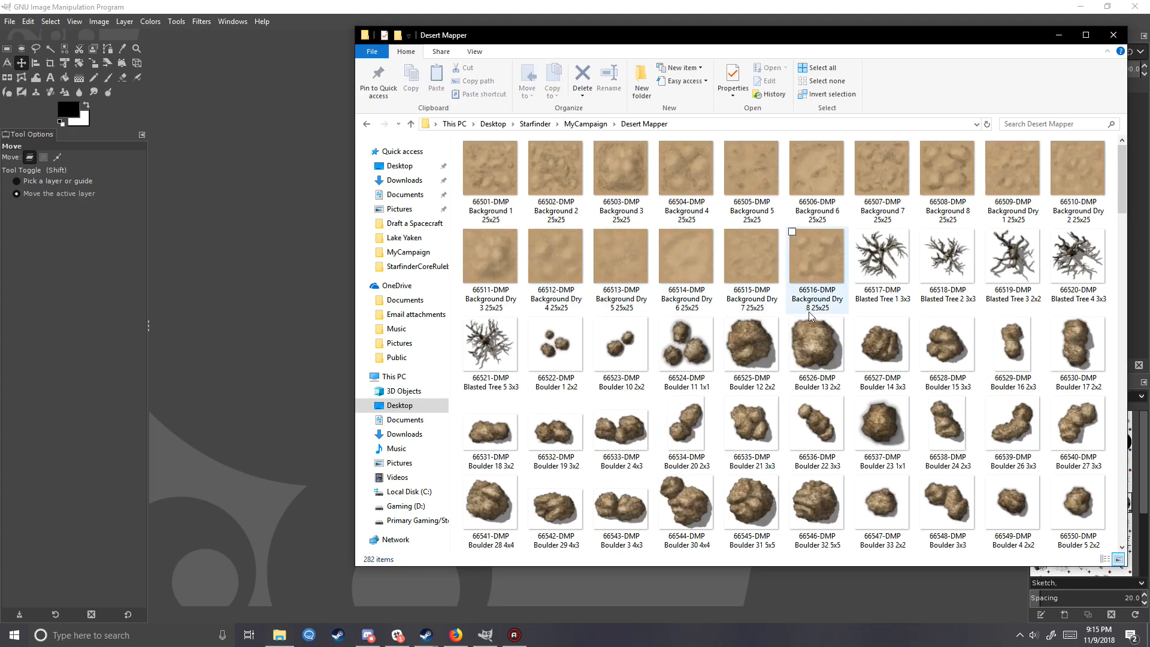
- Open 66514-DMP Background Dry 6 25x25 as a new image in GIMP, converting it to the built-in sRGB working space
{"action": "left_click", "coordinate": [687, 192]}
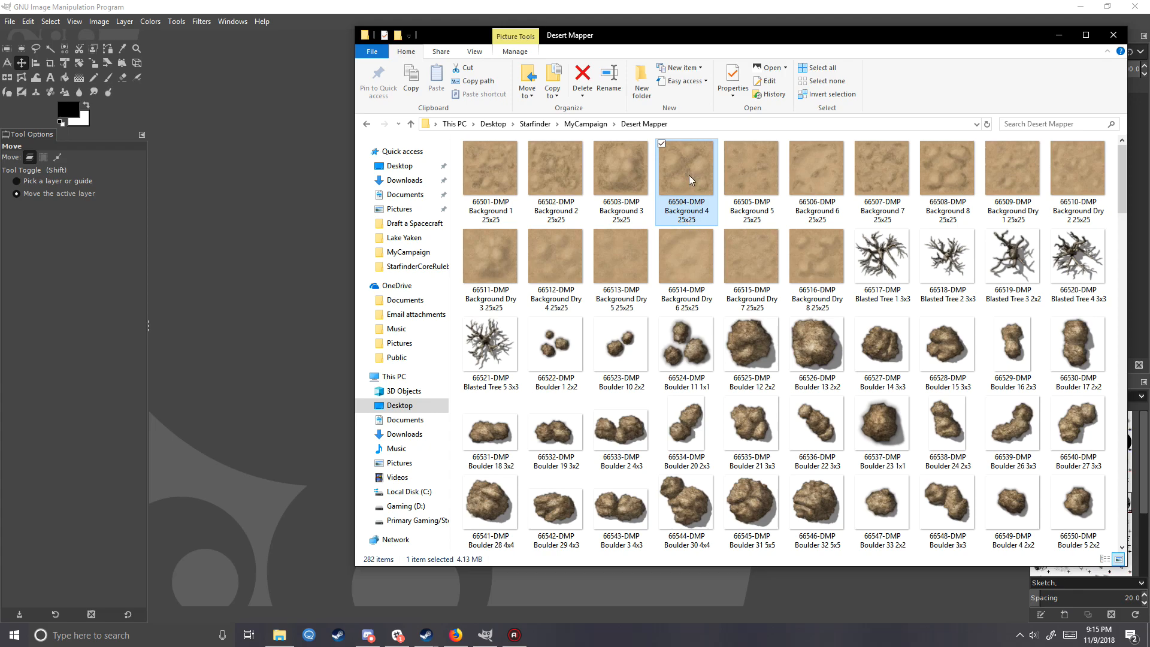
{"action": "left_click", "coordinate": [698, 247]}
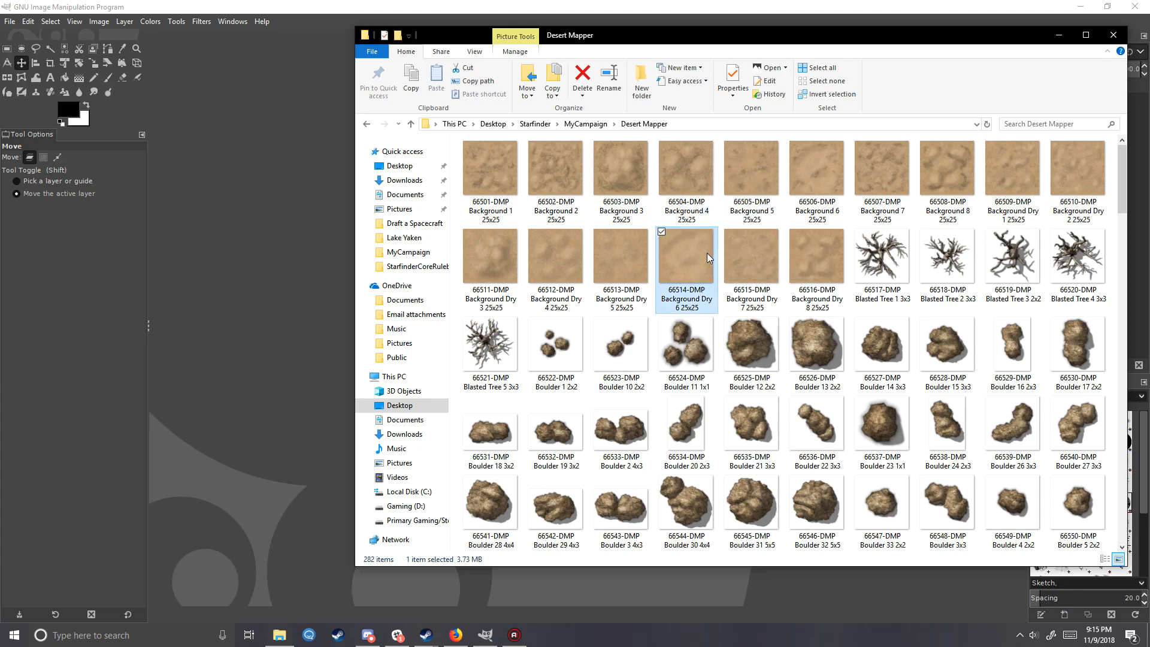
{"action": "left_click_drag", "start_coordinate": [683, 257], "coordinate": [260, 338]}
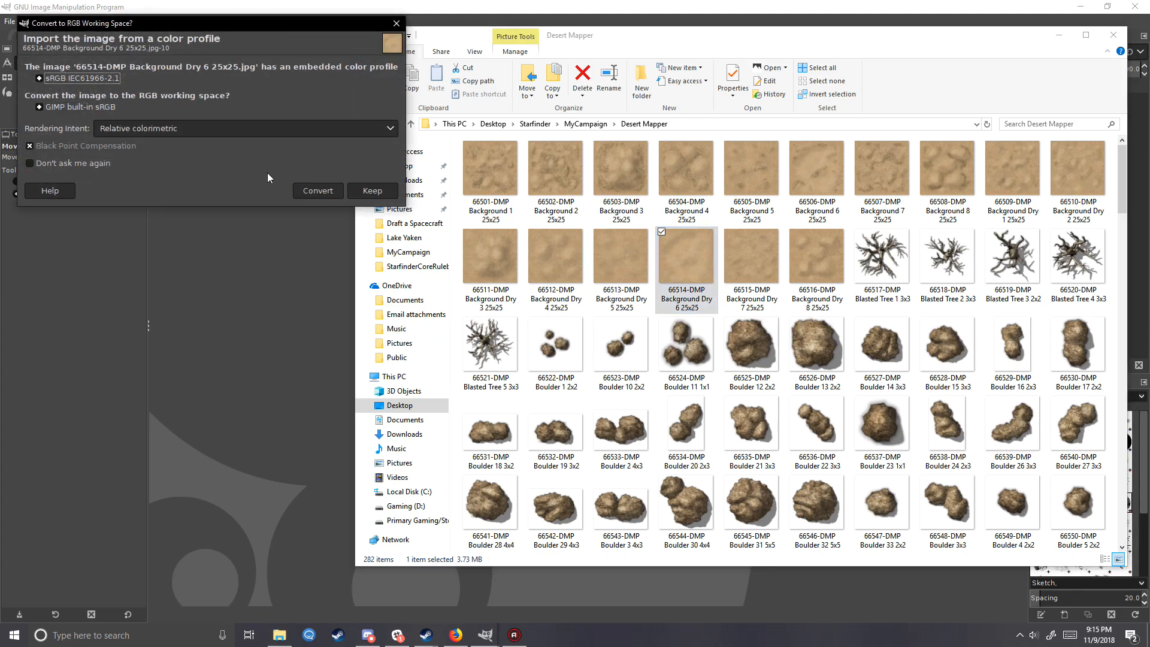
{"action": "left_click", "coordinate": [314, 189]}
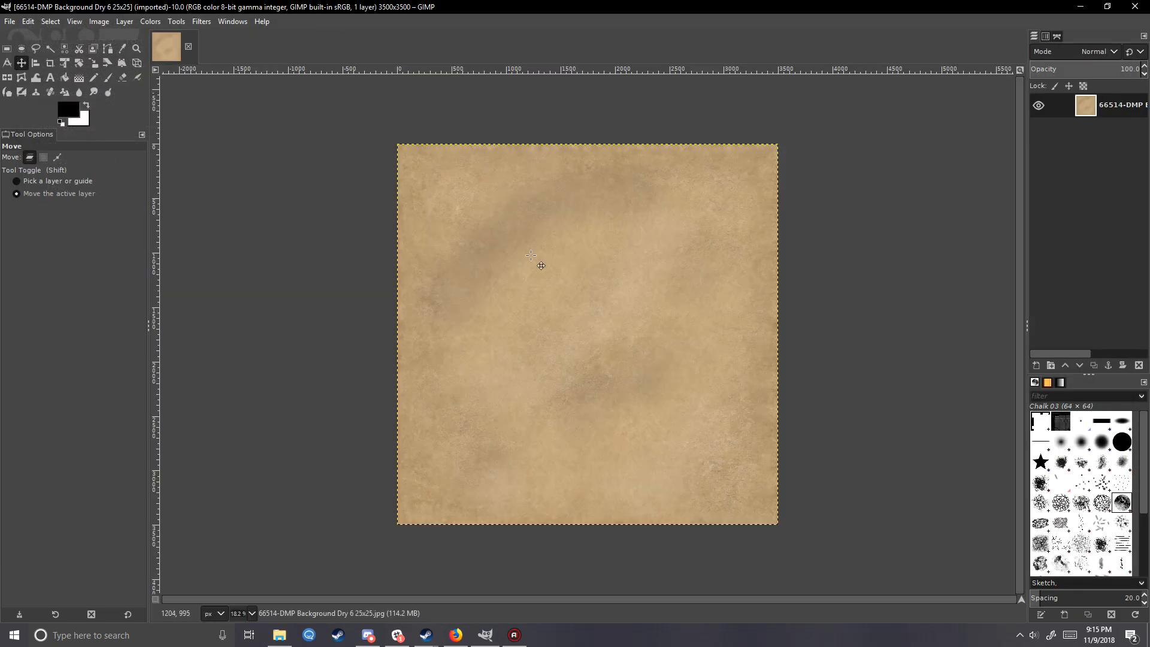
- Turn on grid display and snapping to the grid for the desert background image
{"action": "left_click", "coordinate": [99, 22]}
{"action": "left_click", "coordinate": [75, 22]}
{"action": "left_click", "coordinate": [58, 23]}
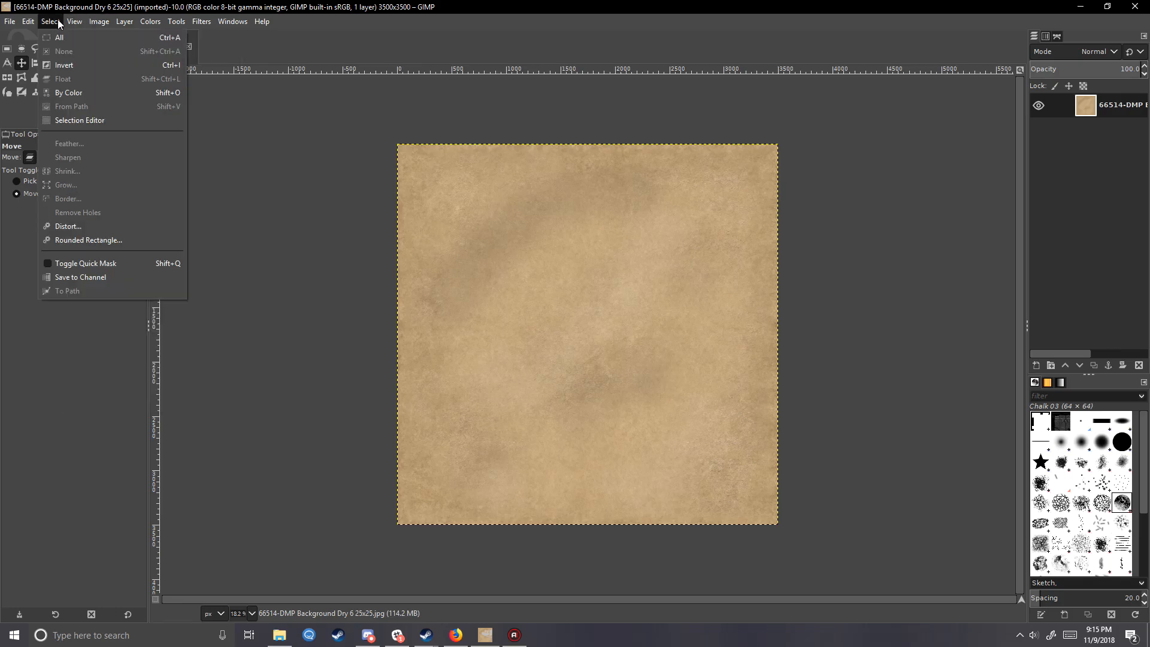
{"action": "mouse_move", "coordinate": [74, 21]}
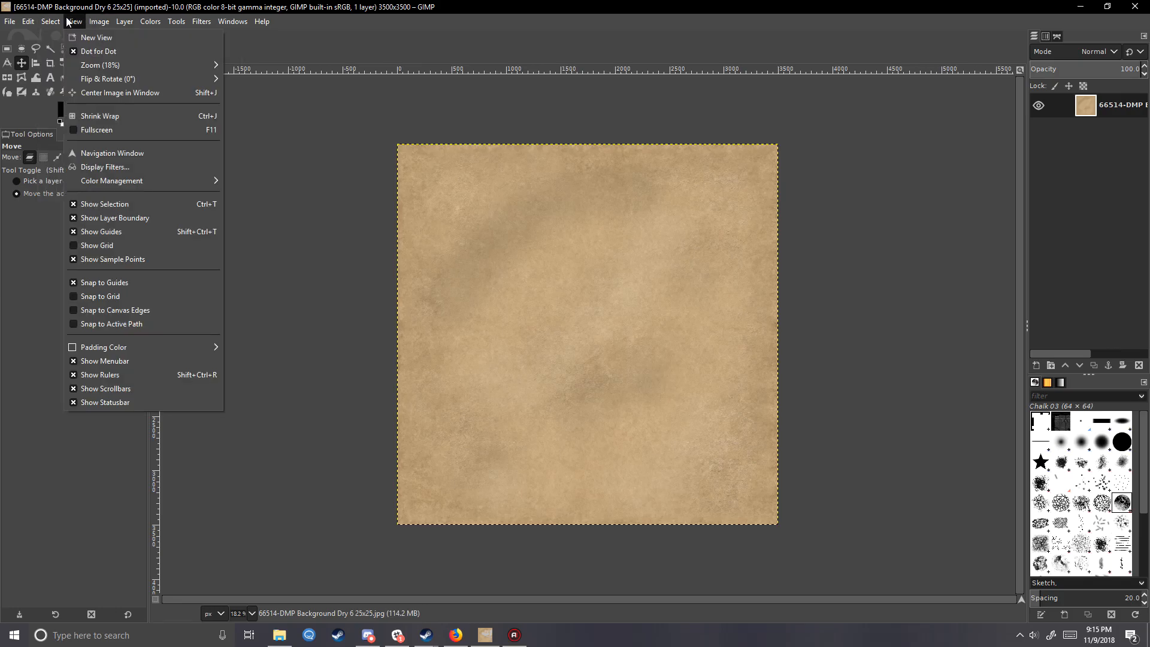
{"action": "left_click", "coordinate": [122, 246]}
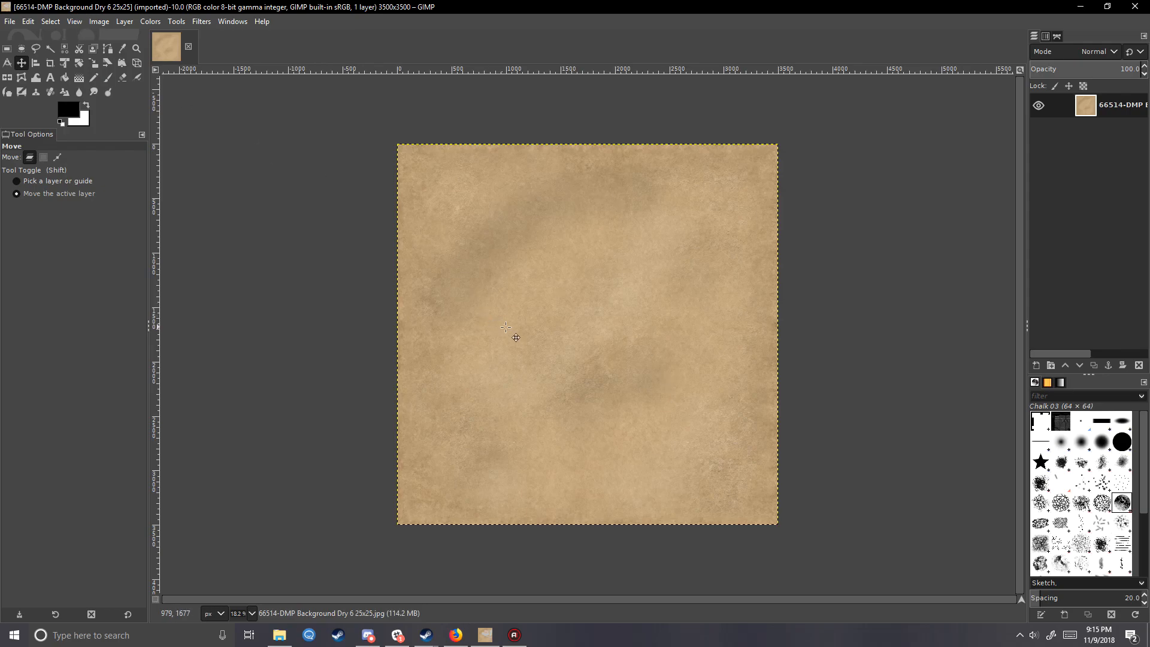
{"action": "left_click", "coordinate": [67, 22]}
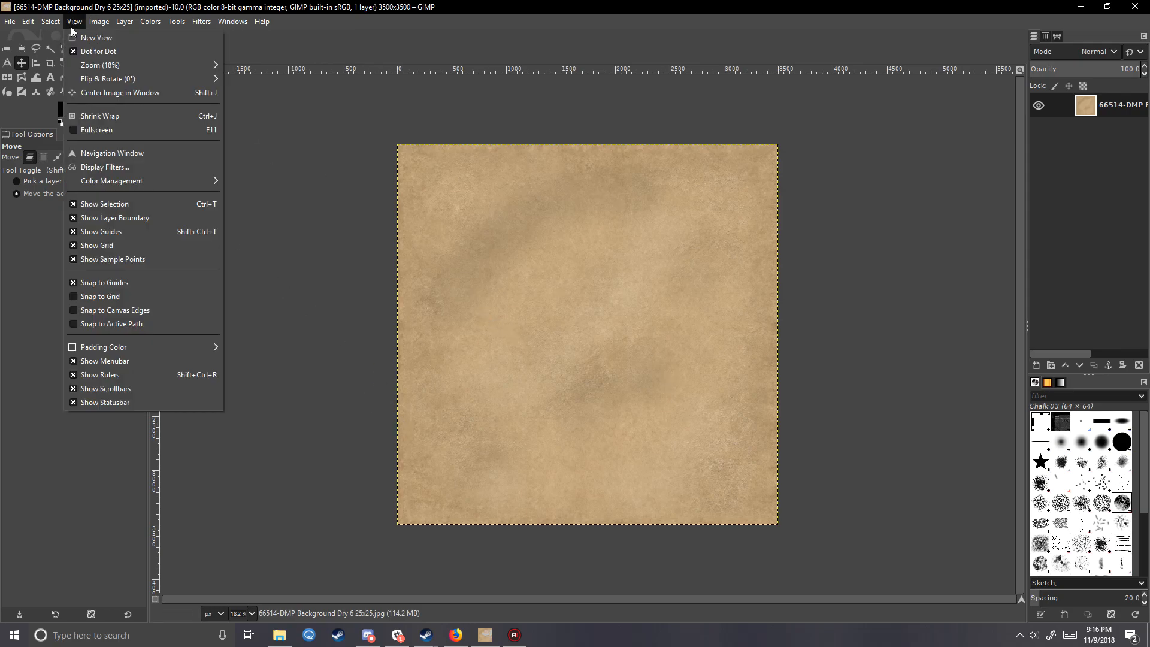
{"action": "left_click", "coordinate": [102, 298]}
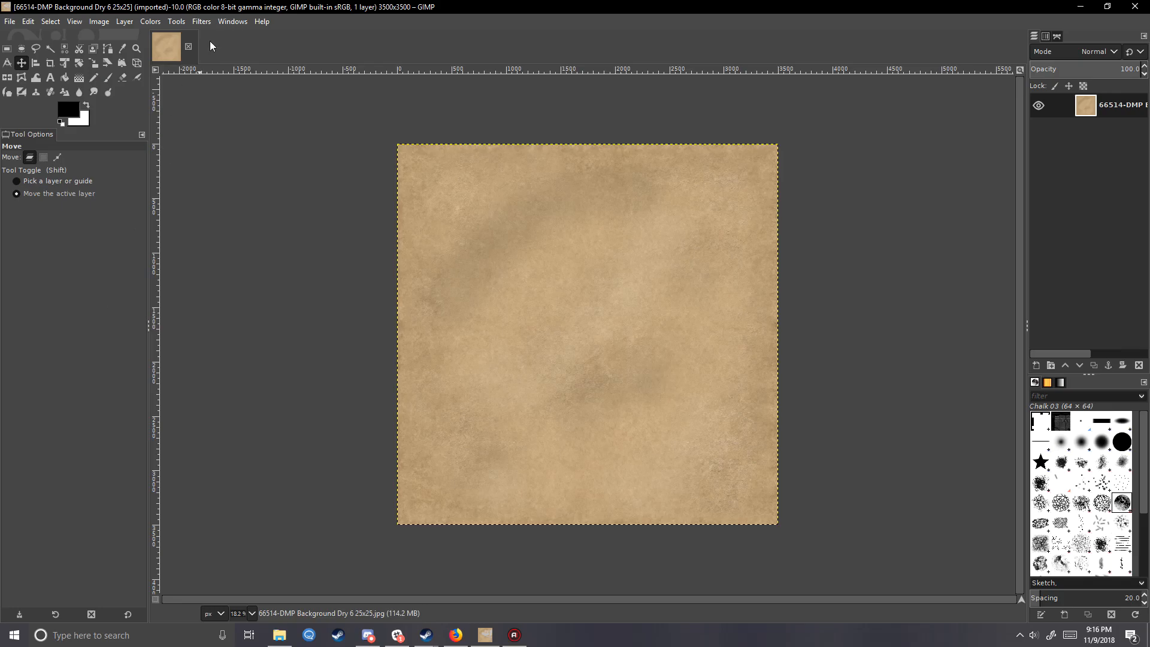
- Configure the image grid with a spacing of 140 pixels horizontally and vertically
{"action": "left_click", "coordinate": [127, 24]}
{"action": "mouse_move", "coordinate": [100, 24]}
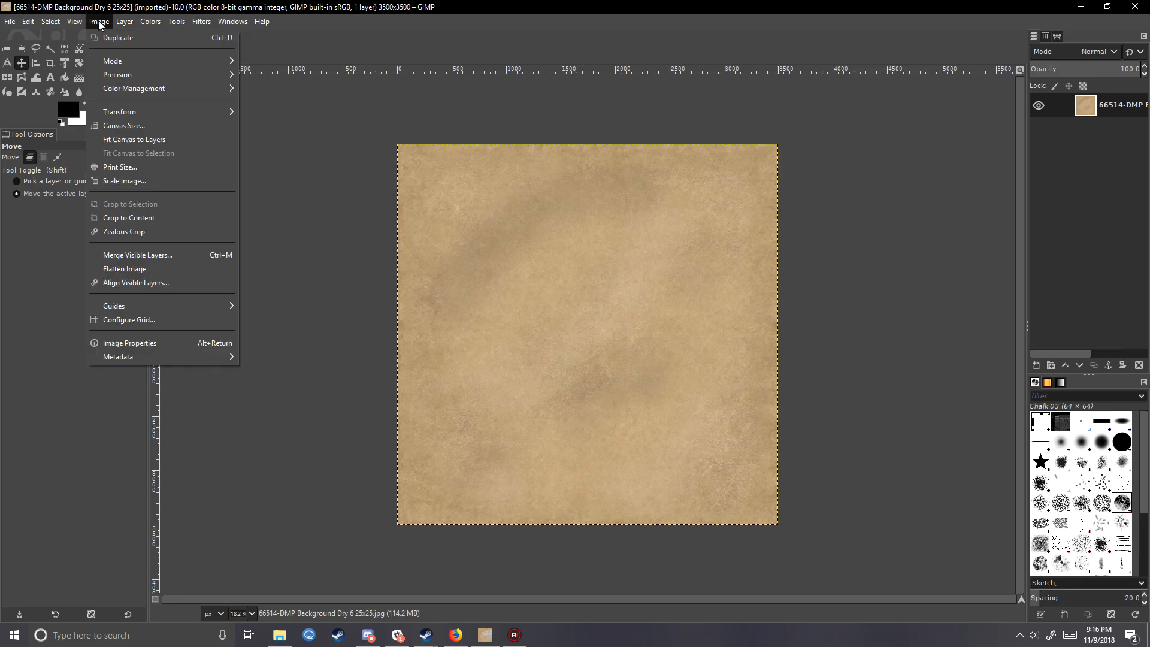
{"action": "left_click", "coordinate": [131, 319]}
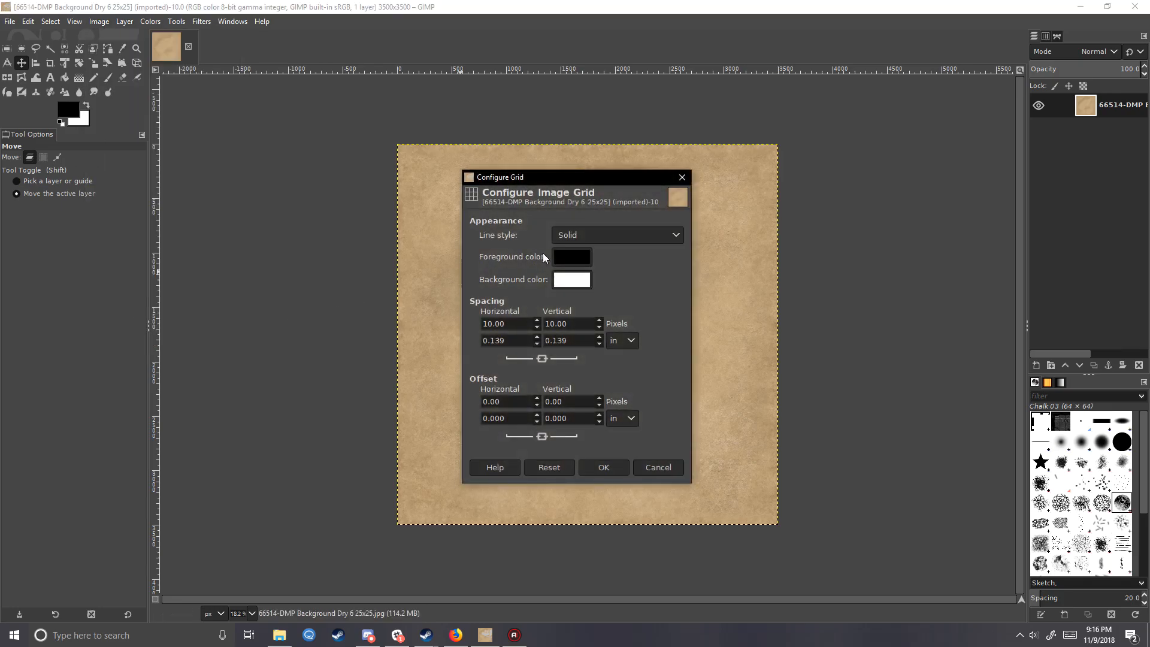
{"action": "double_click", "coordinate": [507, 326]}
{"action": "type", "text": "140"}
{"action": "key", "text": "Tab"}
{"action": "left_click", "coordinate": [604, 470]}
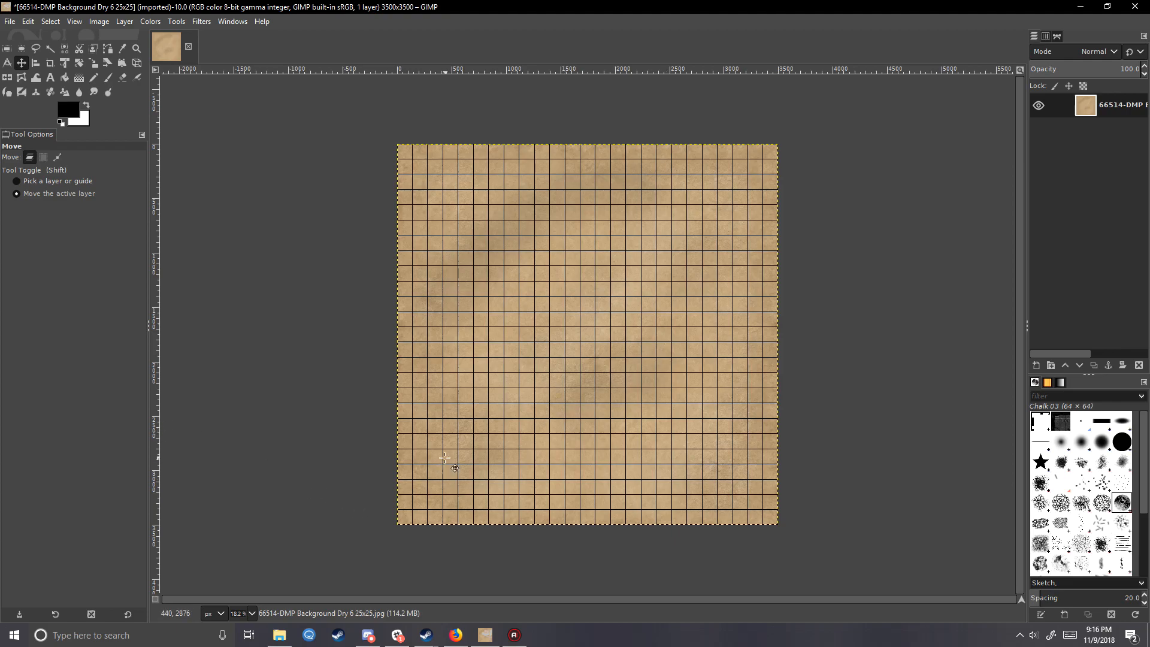
- Add 66686-DMP Pool 2 9x10 from the Desert Mapper folder as a layer and place it near the map's upper-right corner
{"action": "left_click", "coordinate": [279, 635]}
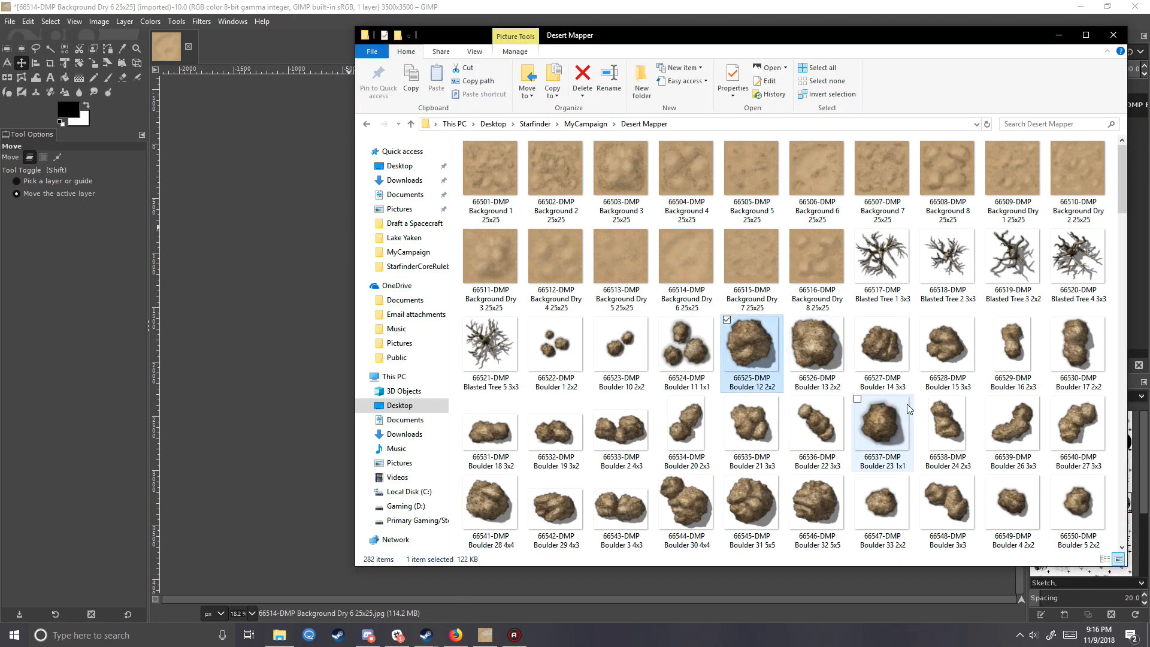
{"action": "scroll", "coordinate": [825, 334], "scroll_direction": "down", "scroll_amount": 7}
{"action": "scroll", "coordinate": [824, 342], "scroll_direction": "down", "scroll_amount": 10}
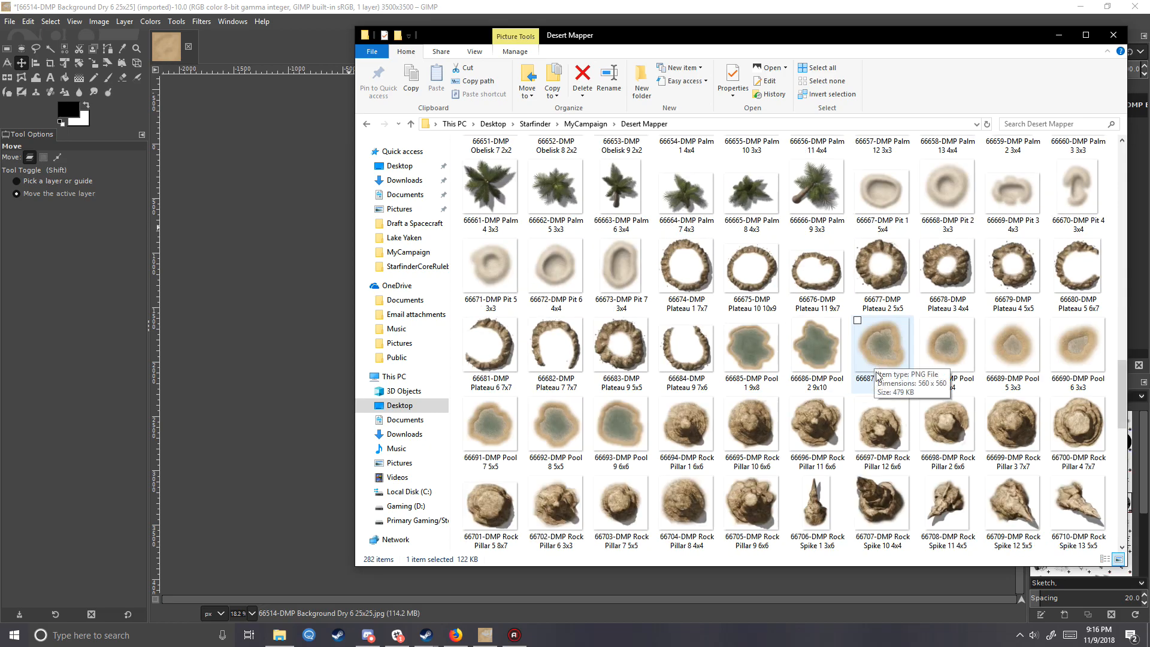
{"action": "left_click", "coordinate": [825, 356]}
{"action": "left_click_drag", "start_coordinate": [825, 358], "coordinate": [282, 308]}
{"action": "left_click_drag", "start_coordinate": [623, 425], "coordinate": [738, 311]}
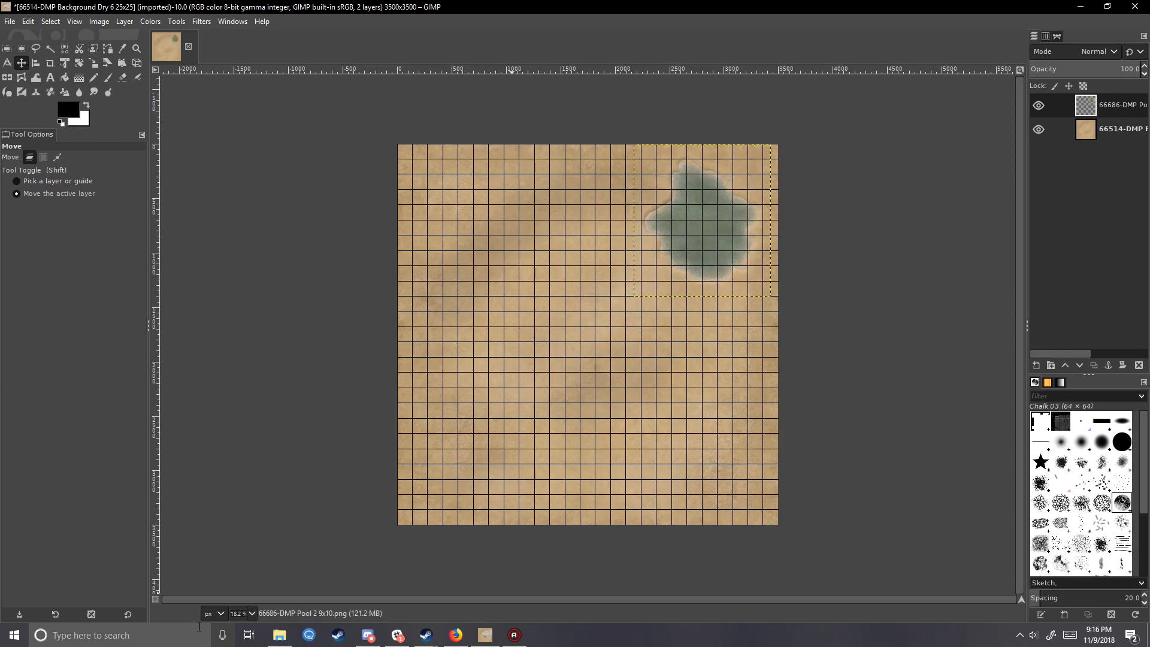
- Add the four palm images 66666-DMP, 66665-DMP, 66664-DMP and 66663-DMP from the Desert Mapper folder as new layers
{"action": "left_click", "coordinate": [279, 635]}
{"action": "left_click", "coordinate": [824, 198]}
{"action": "left_click_drag", "start_coordinate": [824, 198], "coordinate": [333, 308]}
{"action": "left_click", "coordinate": [280, 635]}
{"action": "left_click_drag", "start_coordinate": [752, 198], "coordinate": [297, 317]}
{"action": "left_click", "coordinate": [280, 635]}
{"action": "left_click_drag", "start_coordinate": [687, 189], "coordinate": [286, 308]}
{"action": "left_click", "coordinate": [293, 641]}
{"action": "left_click_drag", "start_coordinate": [621, 189], "coordinate": [262, 378]}
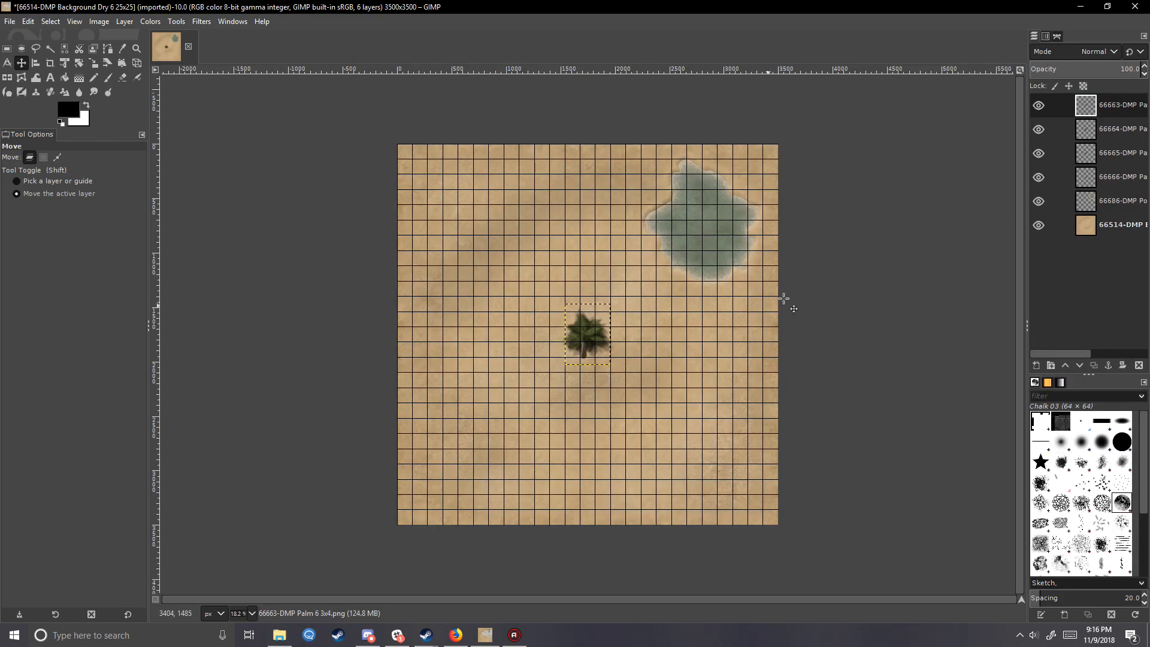
- Spread the stacked palm layers into a loose cluster to the lower left of the pool
{"action": "left_click_drag", "start_coordinate": [675, 360], "coordinate": [629, 299]}
{"action": "left_click", "coordinate": [1127, 138]}
{"action": "left_click_drag", "start_coordinate": [665, 390], "coordinate": [673, 314]}
{"action": "left_click", "coordinate": [1097, 145]}
{"action": "left_click_drag", "start_coordinate": [622, 401], "coordinate": [634, 371]}
{"action": "left_click", "coordinate": [1115, 177]}
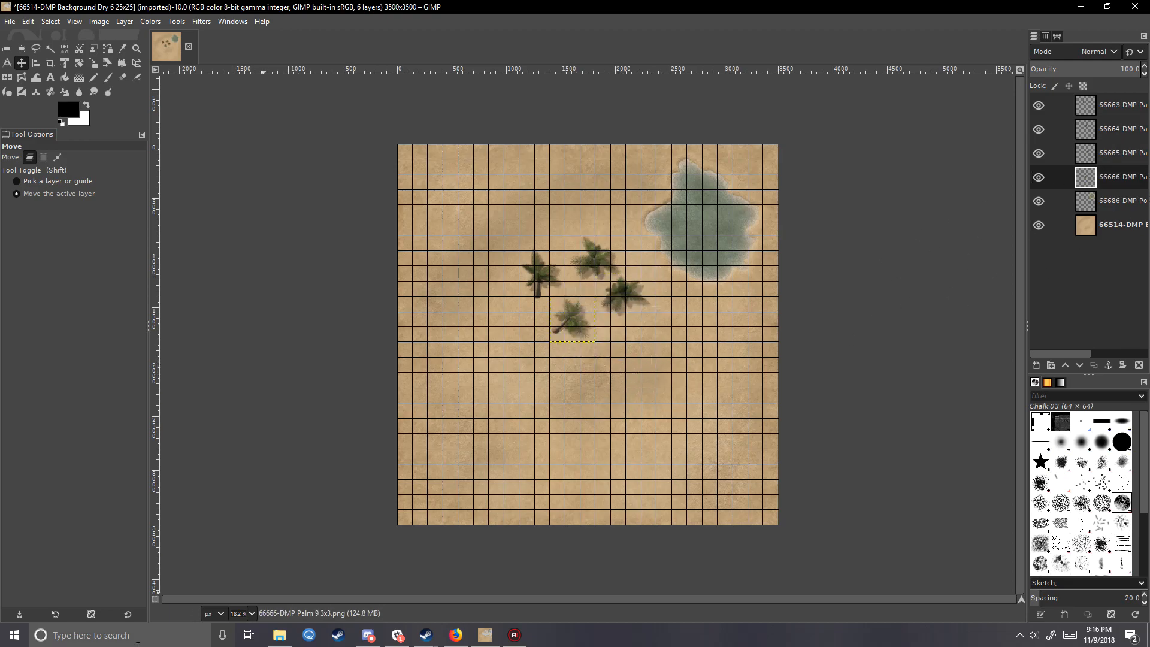
- Add 66716-DMP Rock Spike 19 3x5 from the Desert Mapper folder as a new layer on the map
{"action": "left_click", "coordinate": [279, 636]}
{"action": "scroll", "coordinate": [983, 311], "scroll_direction": "up", "scroll_amount": 3}
{"action": "scroll", "coordinate": [984, 311], "scroll_direction": "down", "scroll_amount": 4}
{"action": "left_click", "coordinate": [837, 353]}
{"action": "left_click_drag", "start_coordinate": [348, 373], "coordinate": [292, 363]}
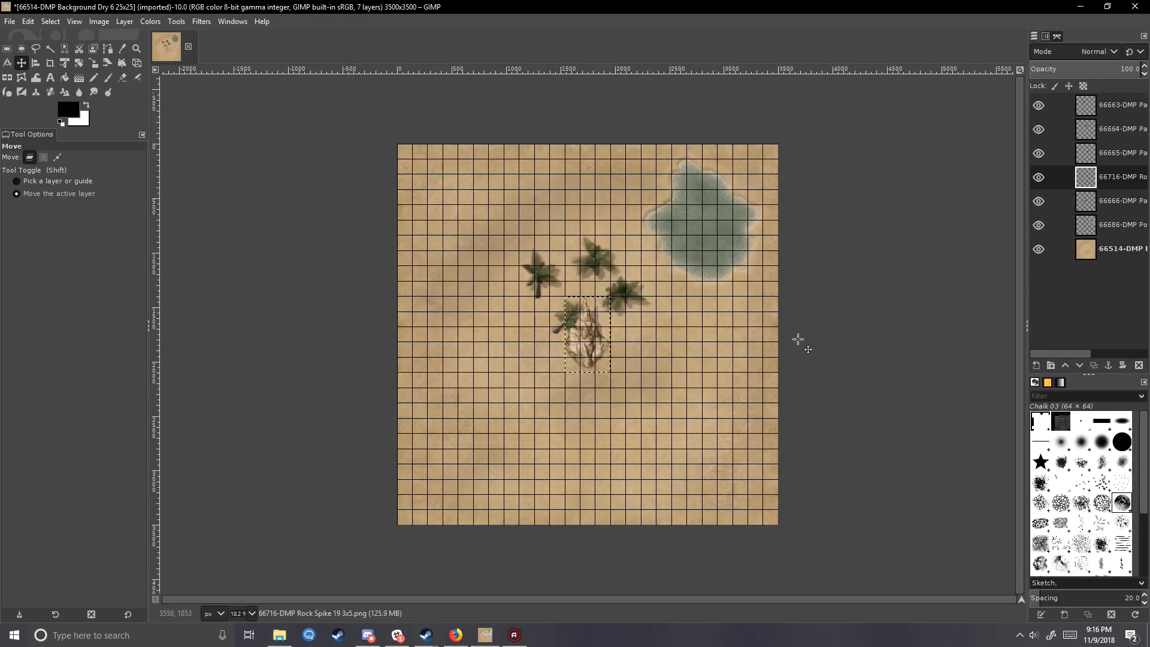
- Add the 66718-DMP rock image as a layer below the pool and move the Rock Spike 19 layer to its lower left
{"action": "left_click", "coordinate": [269, 636]}
{"action": "left_click_drag", "start_coordinate": [947, 326], "coordinate": [308, 366]}
{"action": "left_click_drag", "start_coordinate": [662, 349], "coordinate": [725, 420]}
{"action": "left_click", "coordinate": [1120, 200]}
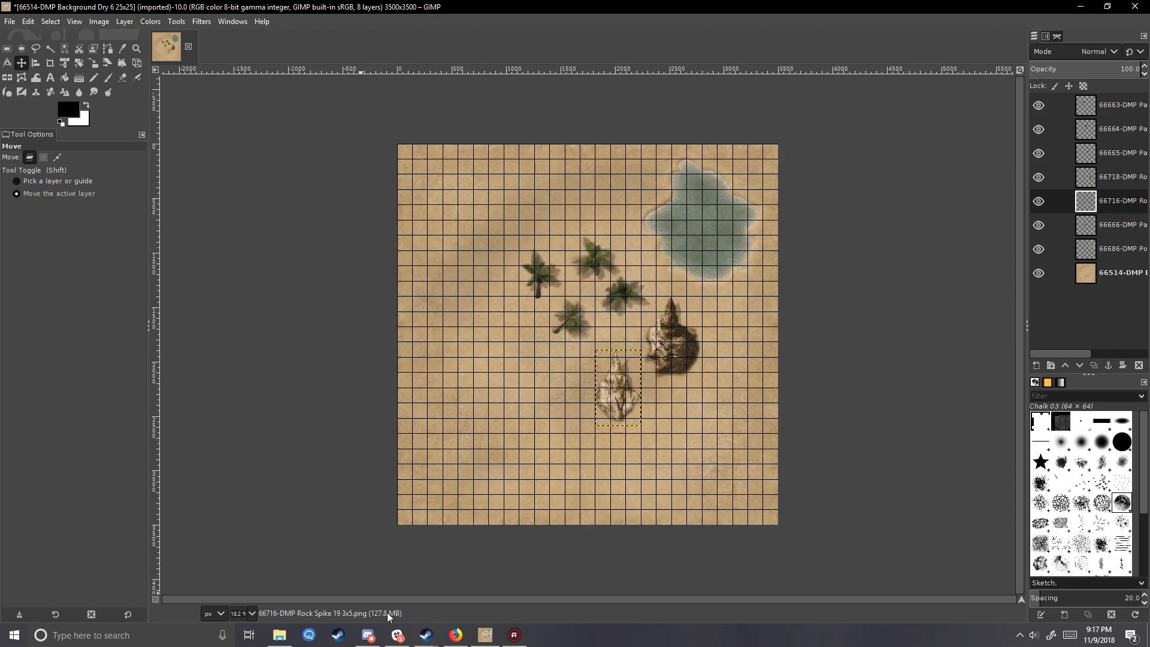
- Make the 66514-DMP desert background the active layer
{"action": "left_click", "coordinate": [1122, 109]}
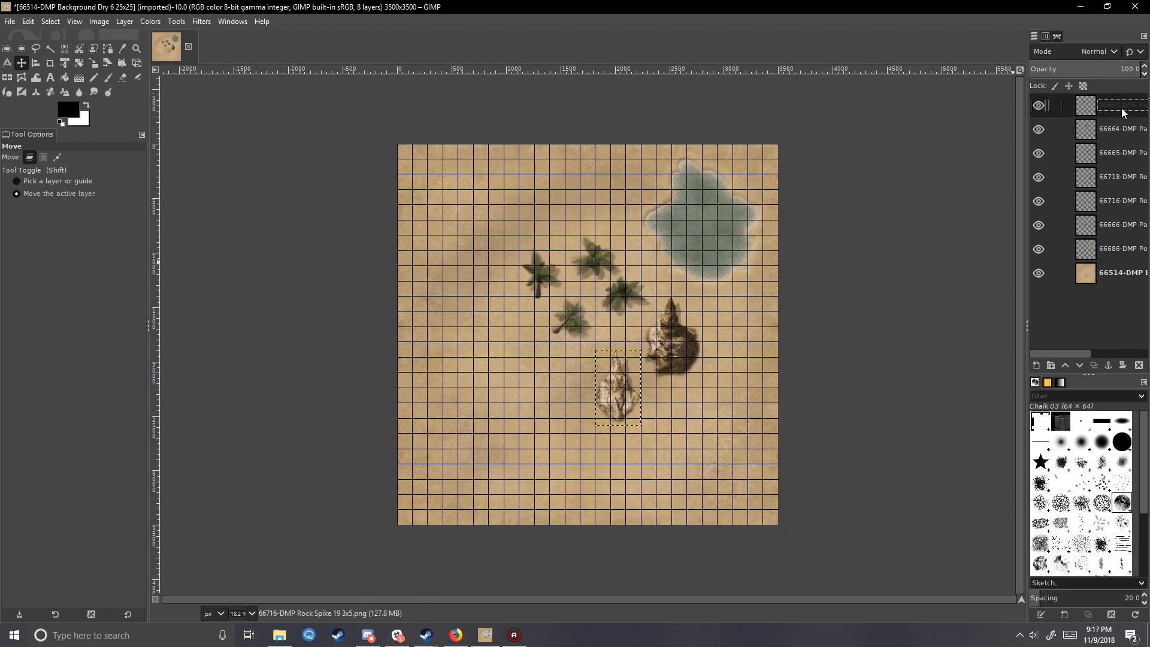
{"action": "left_click", "coordinate": [1108, 279]}
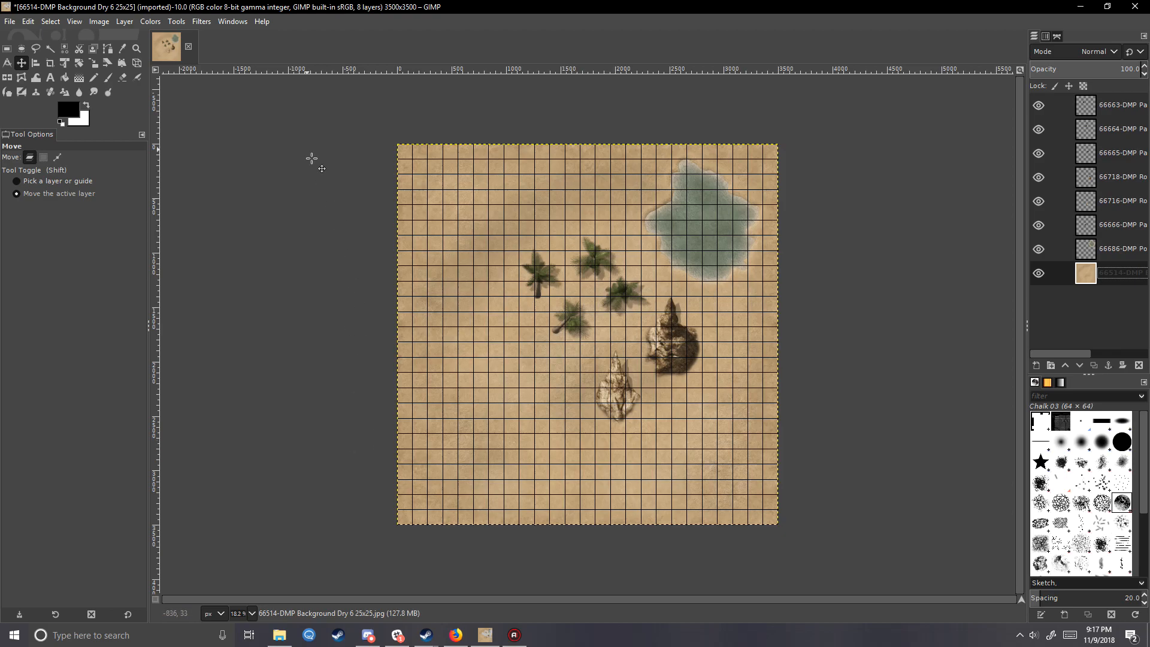
{"action": "left_click", "coordinate": [170, 53]}
{"action": "left_click", "coordinate": [50, 21]}
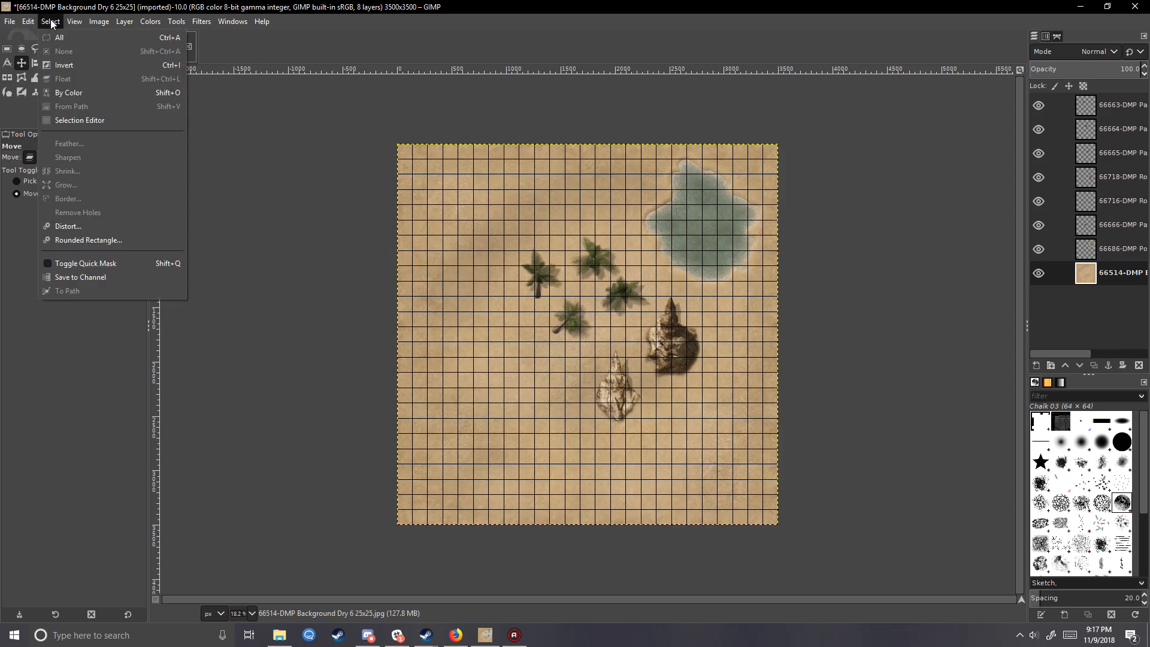
{"action": "left_click", "coordinate": [86, 67]}
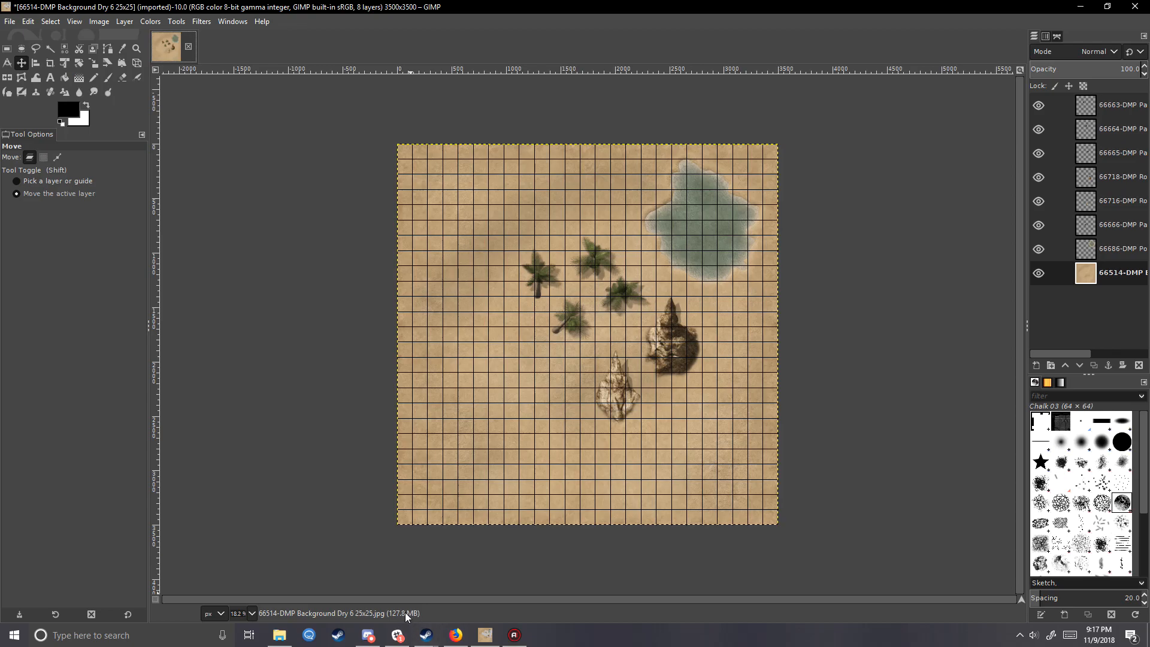
{"action": "left_click", "coordinate": [279, 634]}
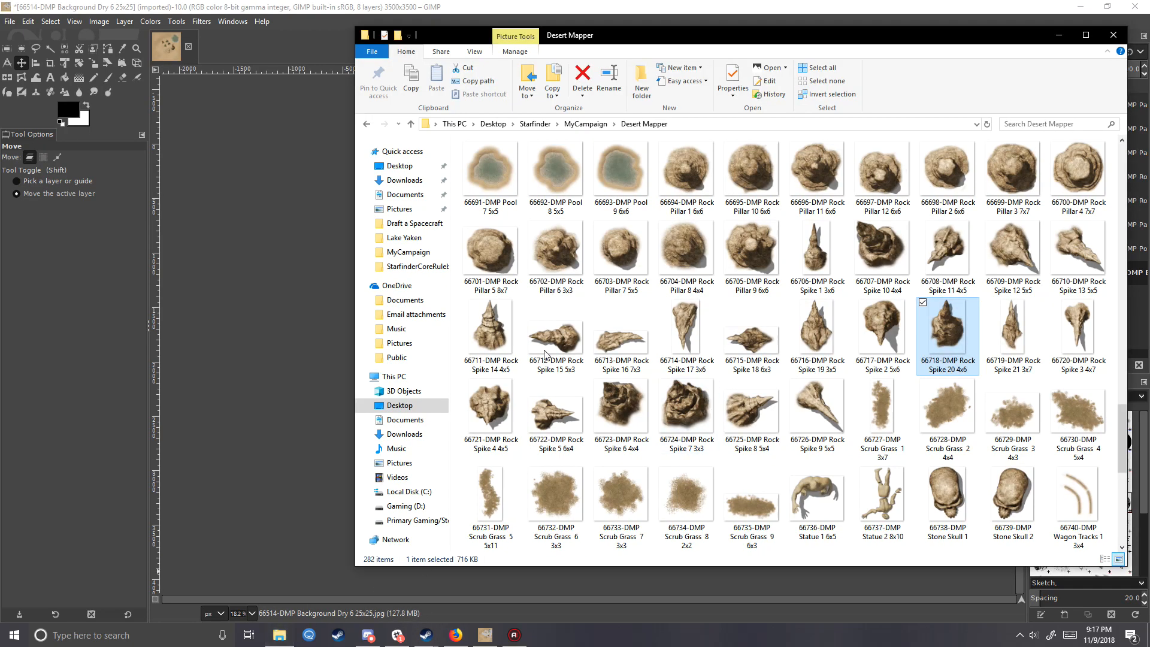
{"action": "left_click", "coordinate": [282, 321]}
{"action": "left_click", "coordinate": [1093, 272]}
- Enlarge the image canvas to 200 percent in both width and height
{"action": "left_click", "coordinate": [75, 22]}
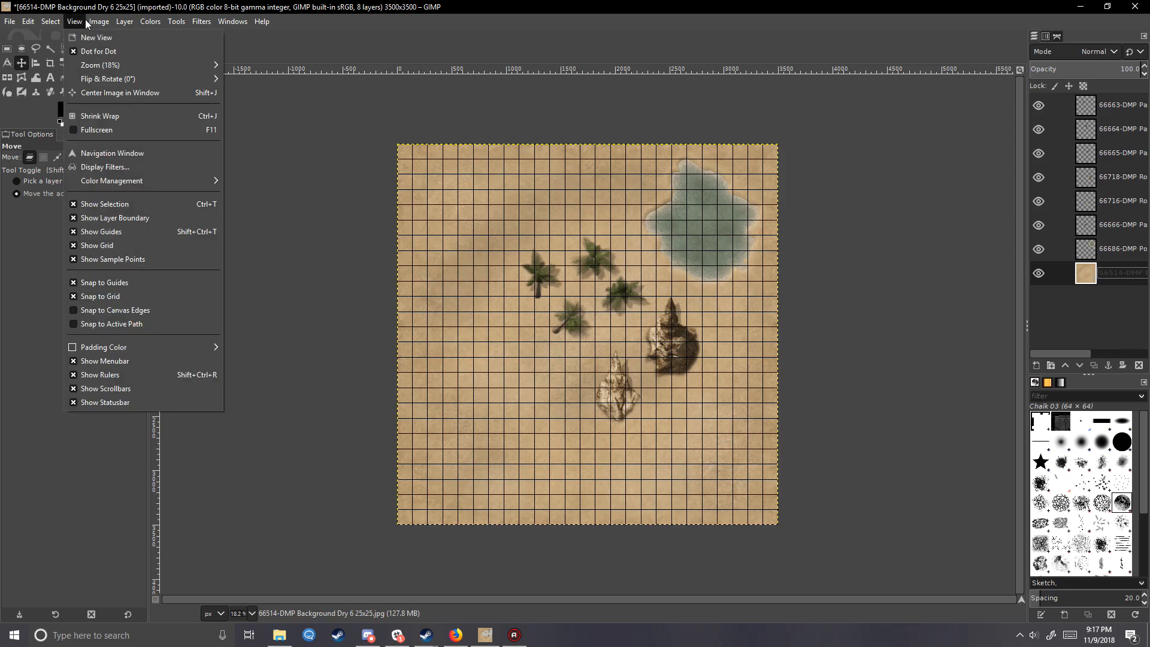
{"action": "mouse_move", "coordinate": [110, 24]}
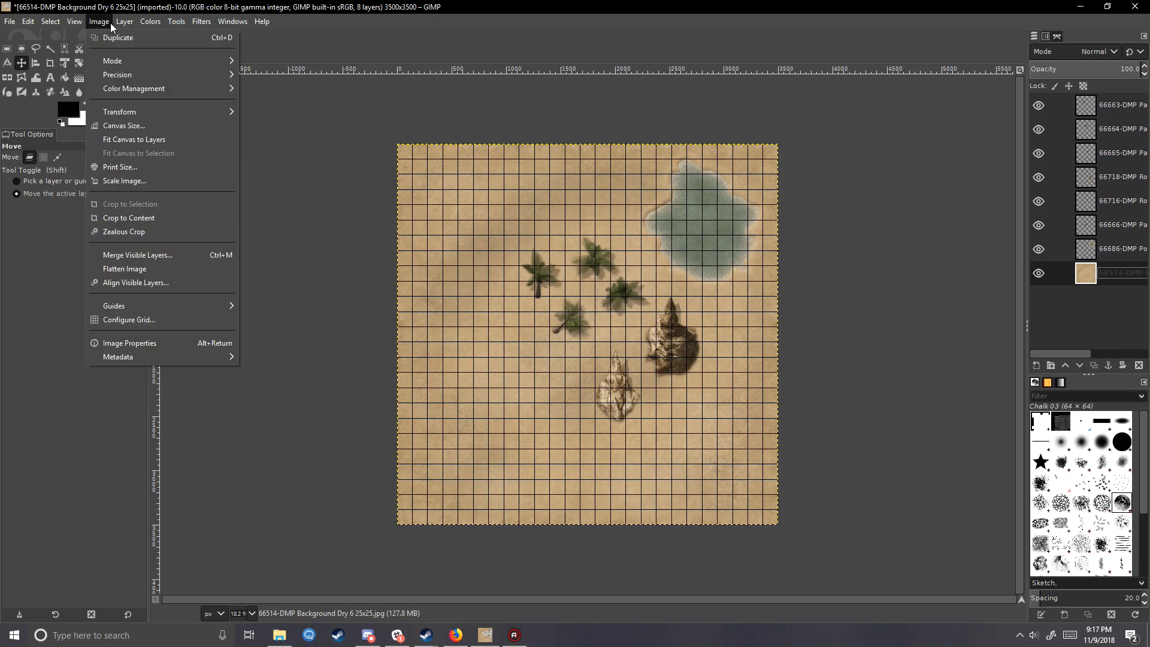
{"action": "left_click", "coordinate": [137, 127]}
{"action": "left_click", "coordinate": [597, 213]}
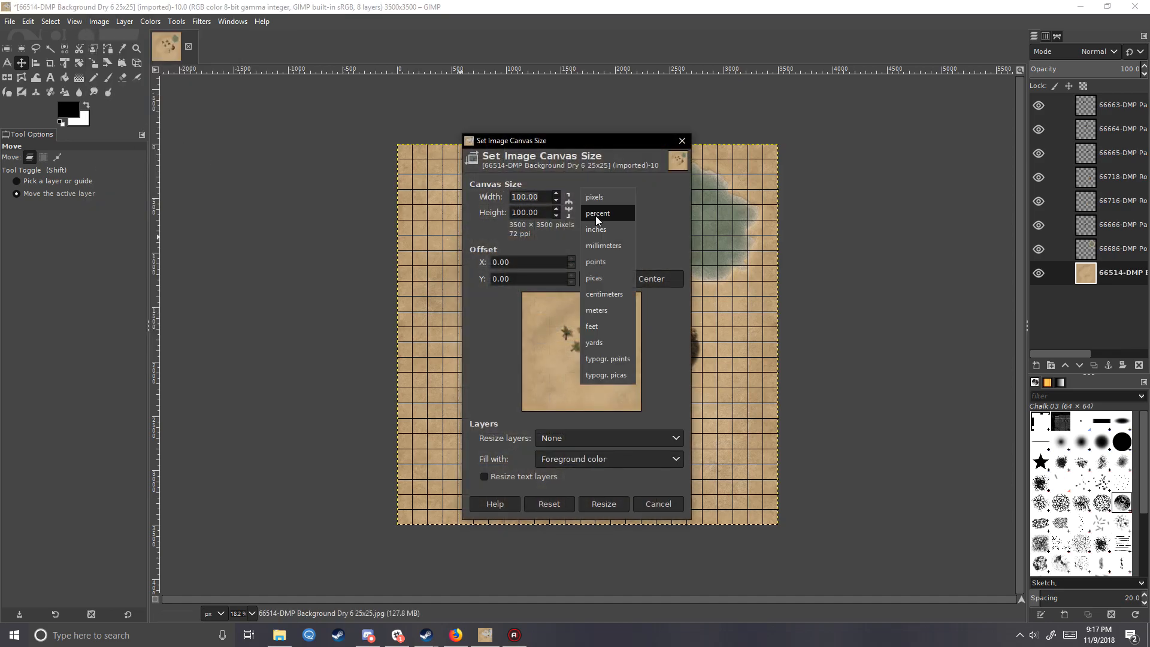
{"action": "left_click", "coordinate": [601, 214]}
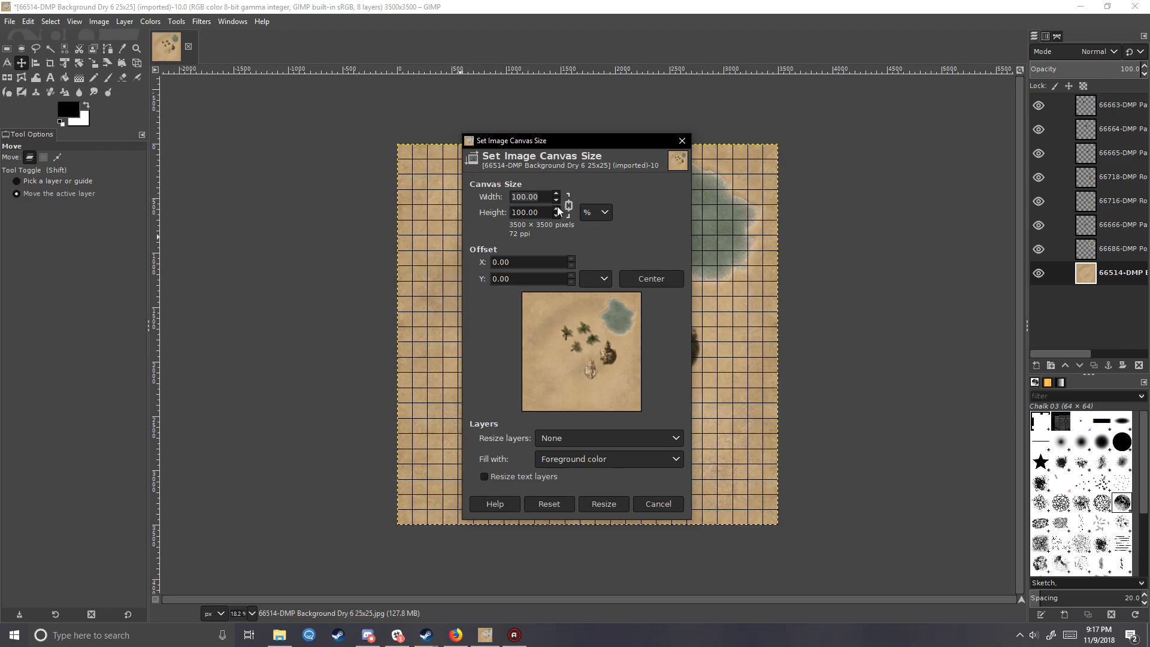
{"action": "triple_click", "coordinate": [544, 202]}
{"action": "type", "text": "2"}
{"action": "left_click", "coordinate": [548, 210]}
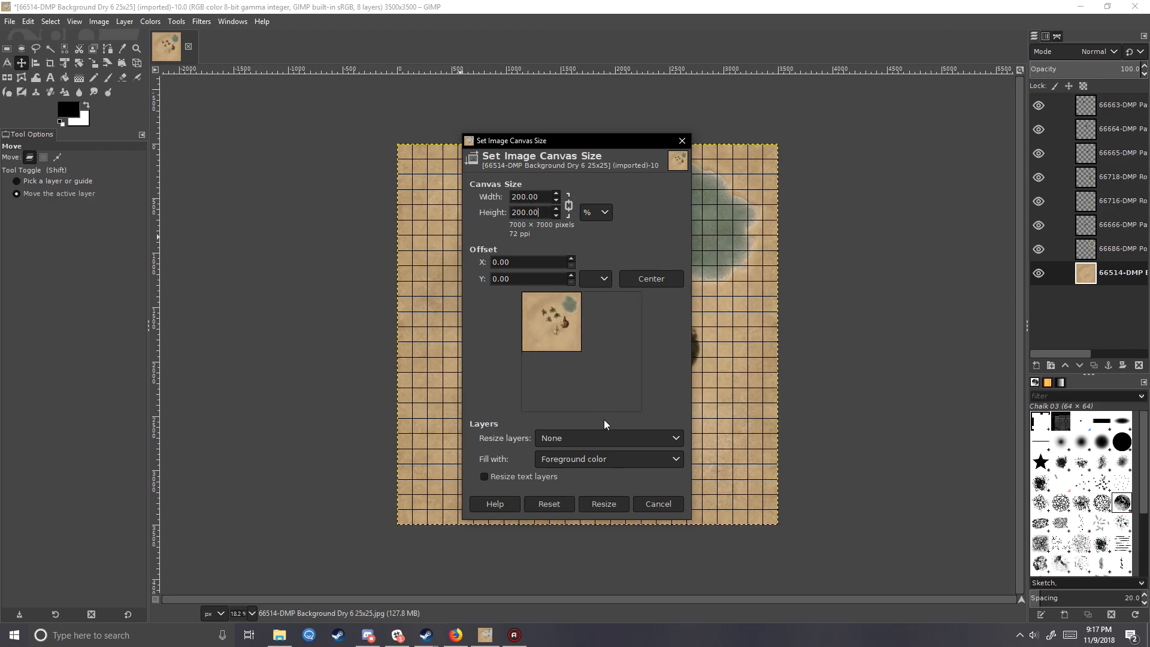
{"action": "left_click", "coordinate": [604, 503]}
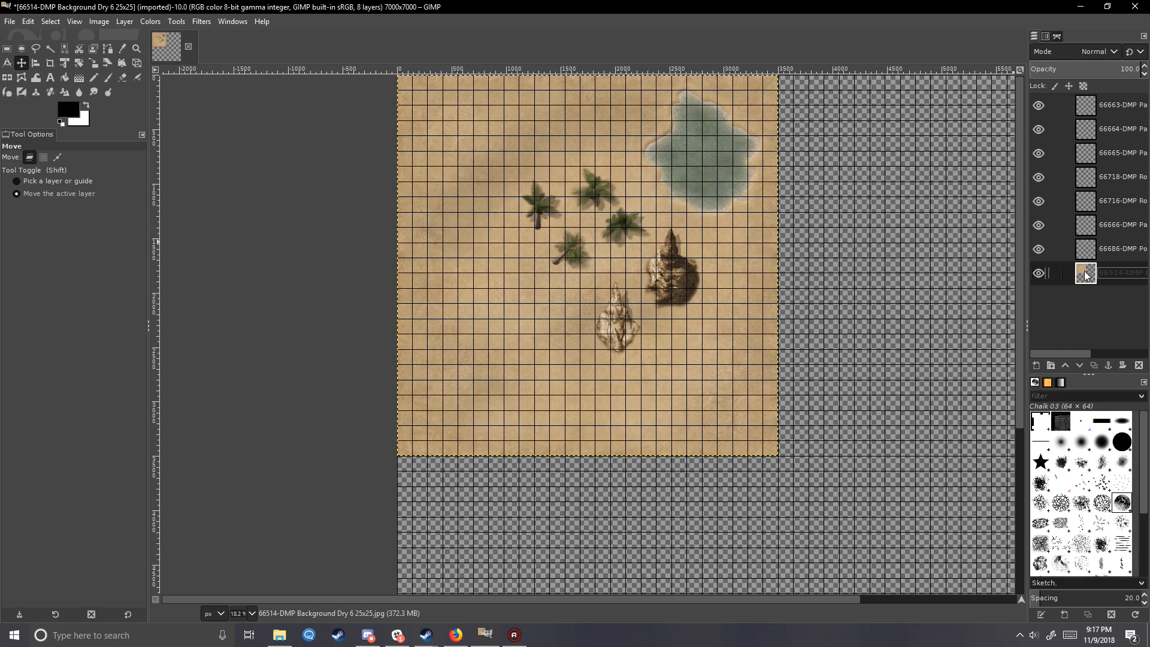
- Copy the desert background into a new layer filling the canvas's upper-right quarter and flip that copy horizontally
{"action": "key", "text": "ctrl+a"}
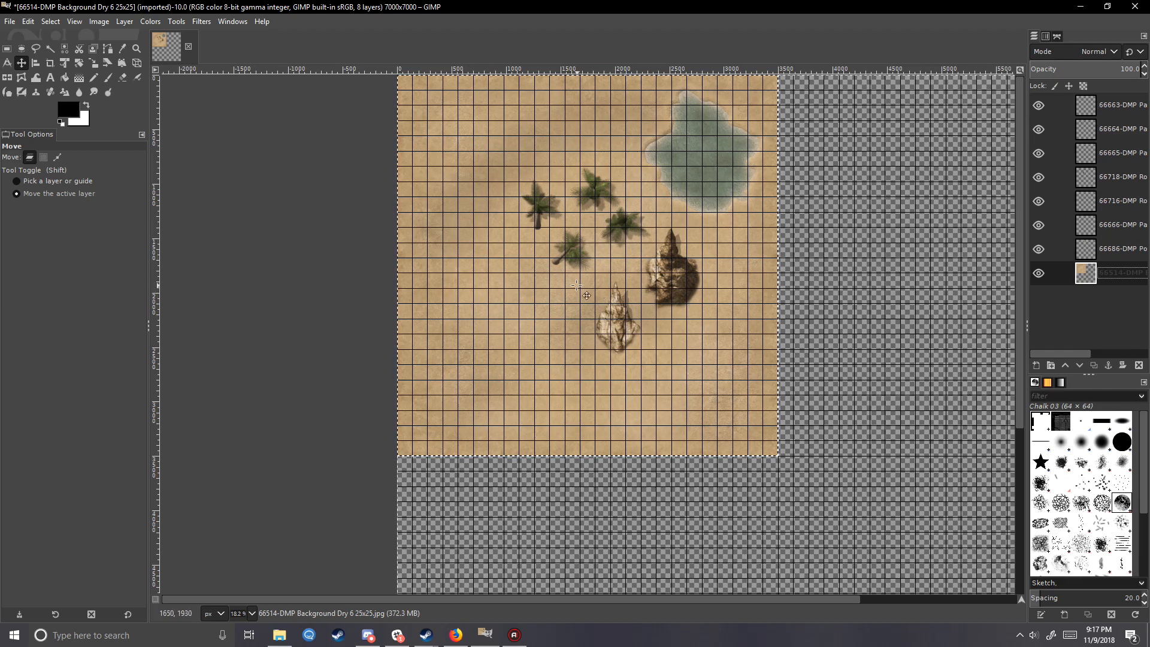
{"action": "key", "text": "ctrl+c"}
{"action": "left_click_drag", "start_coordinate": [575, 599], "coordinate": [635, 602]}
{"action": "key", "text": "ctrl+v"}
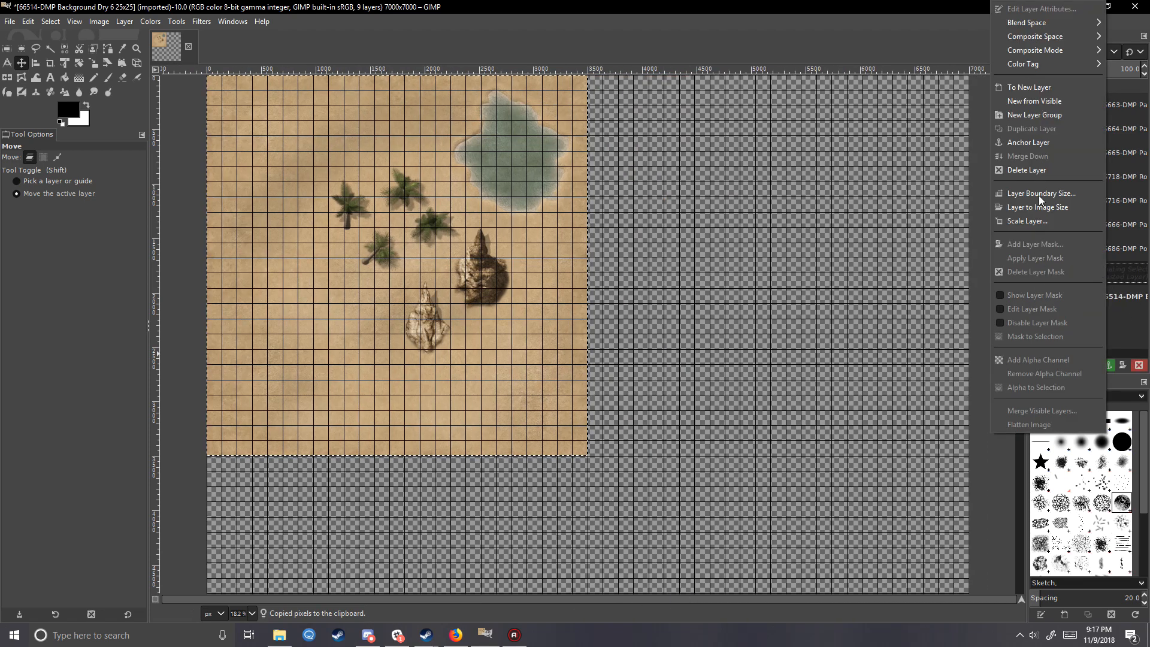
{"action": "left_click", "coordinate": [1034, 87]}
{"action": "left_click_drag", "start_coordinate": [346, 214], "coordinate": [707, 225]}
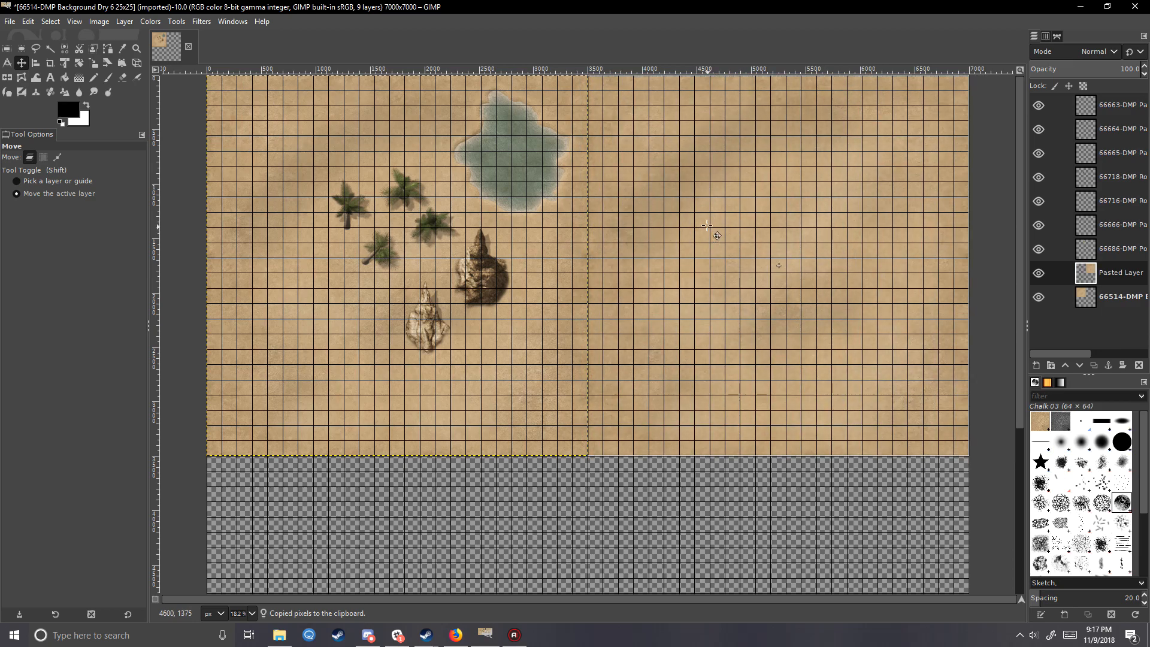
{"action": "left_click", "coordinate": [8, 78]}
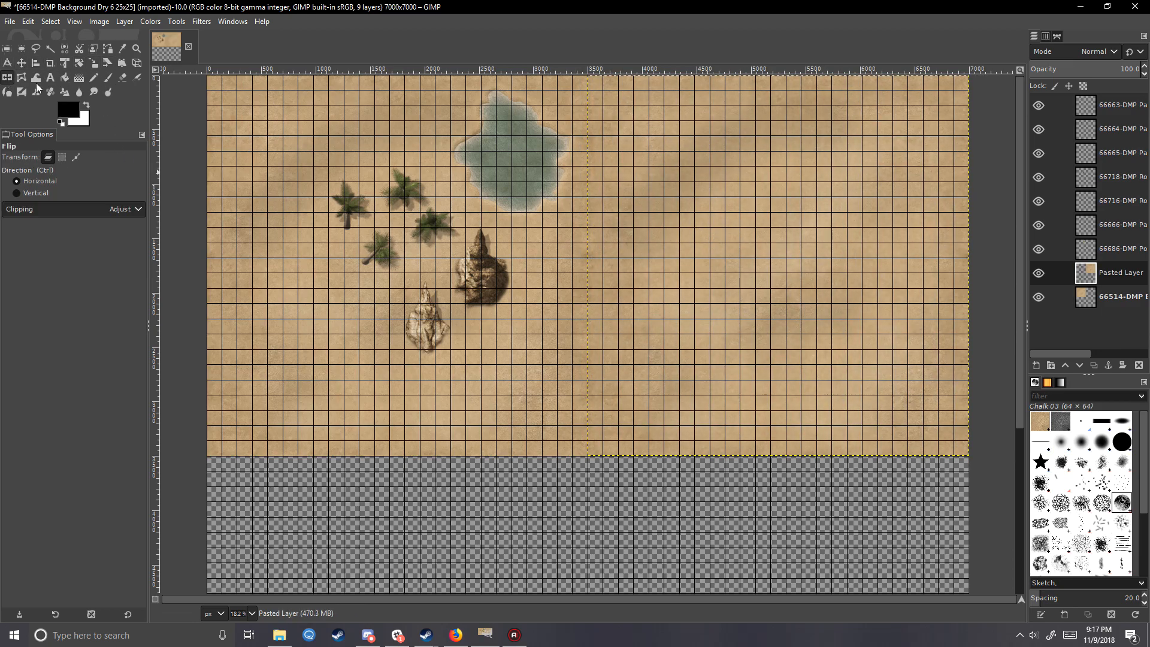
{"action": "left_click", "coordinate": [746, 251]}
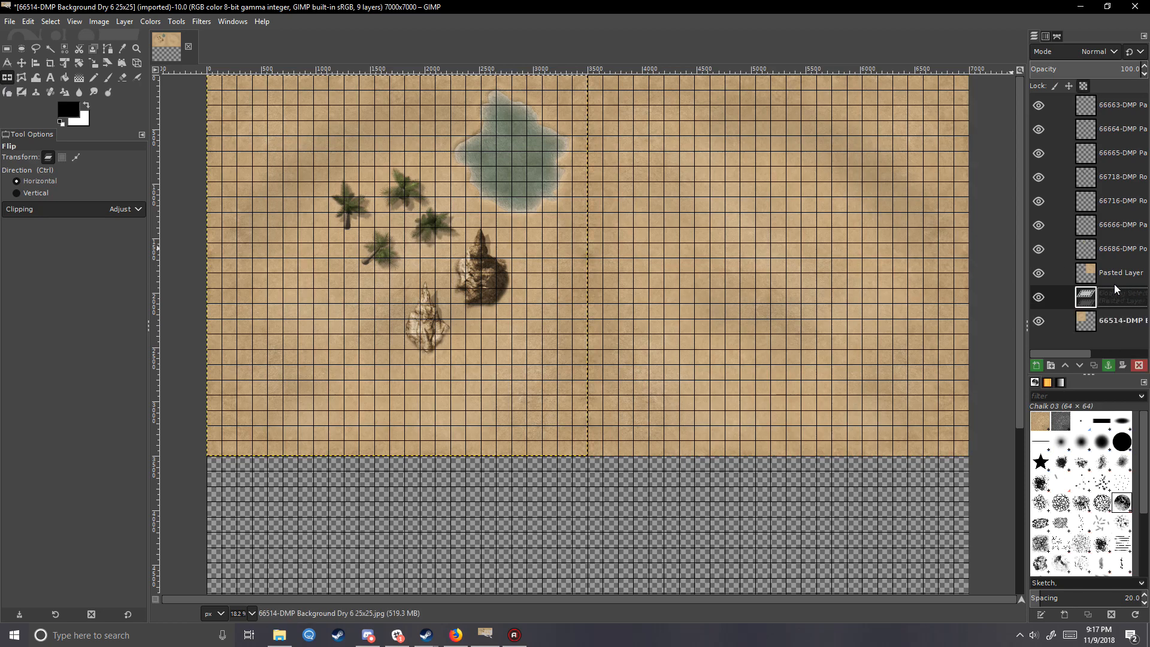
- Turn a second pasted copy of the desert background into a new layer and move it into the lower-left quarter
{"action": "right_click", "coordinate": [1102, 310]}
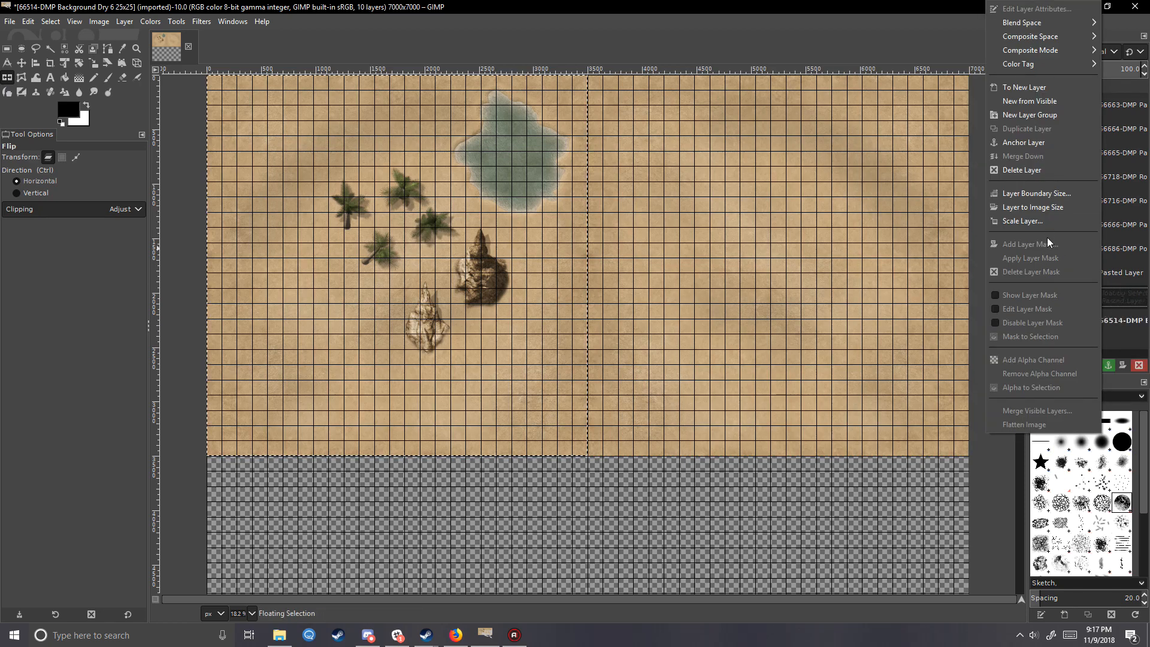
{"action": "left_click", "coordinate": [1026, 90]}
{"action": "scroll", "coordinate": [437, 253], "scroll_direction": "down", "scroll_amount": 3}
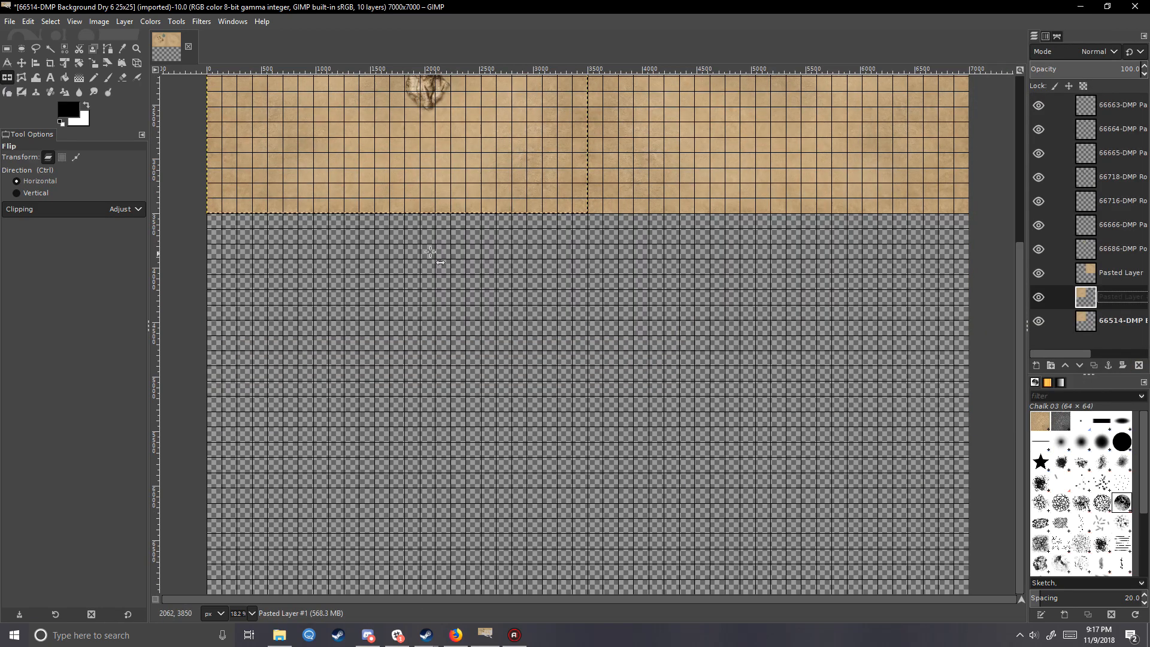
{"action": "left_click", "coordinate": [22, 62]}
{"action": "left_click_drag", "start_coordinate": [434, 128], "coordinate": [380, 253]}
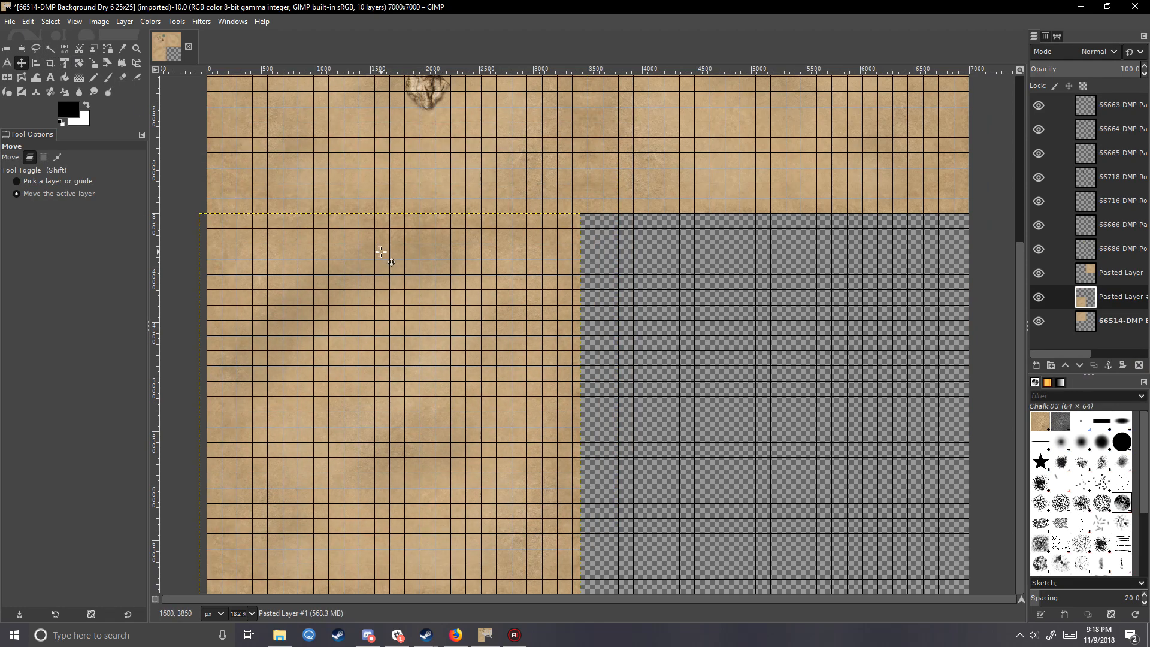
- Add a third background copy as a new layer in the lower-right quarter and align the lower-left copy flush with its neighbours
{"action": "key", "text": "ctrl+v"}
{"action": "right_click", "coordinate": [1092, 298]}
{"action": "left_click", "coordinate": [1026, 90]}
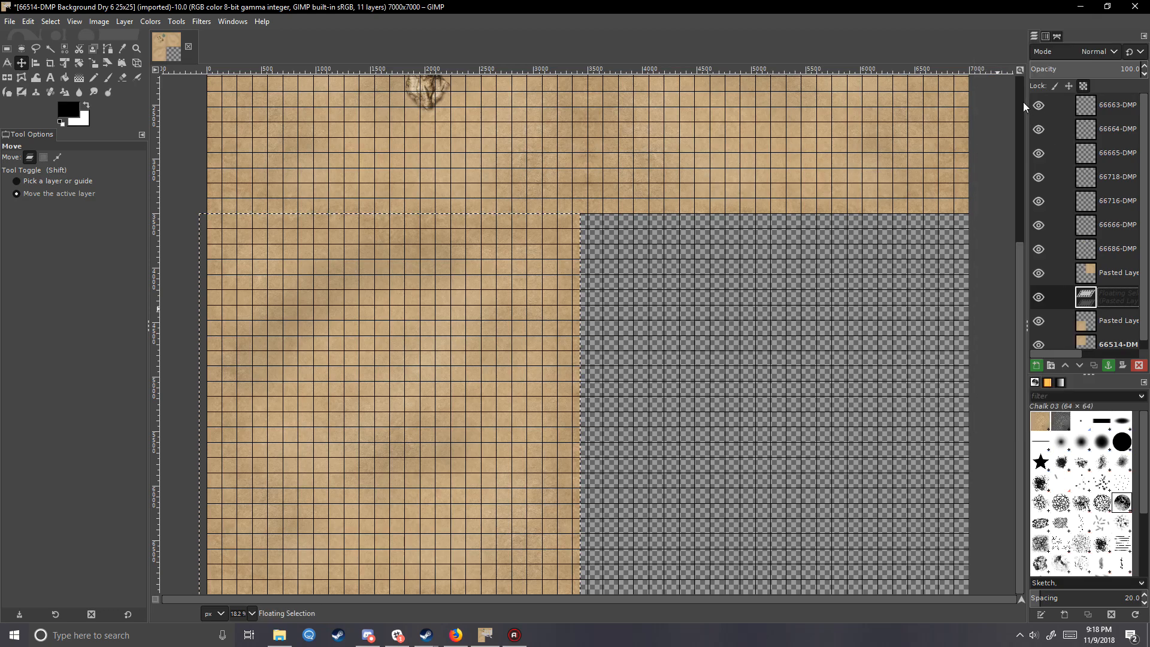
{"action": "right_click", "coordinate": [1105, 293]}
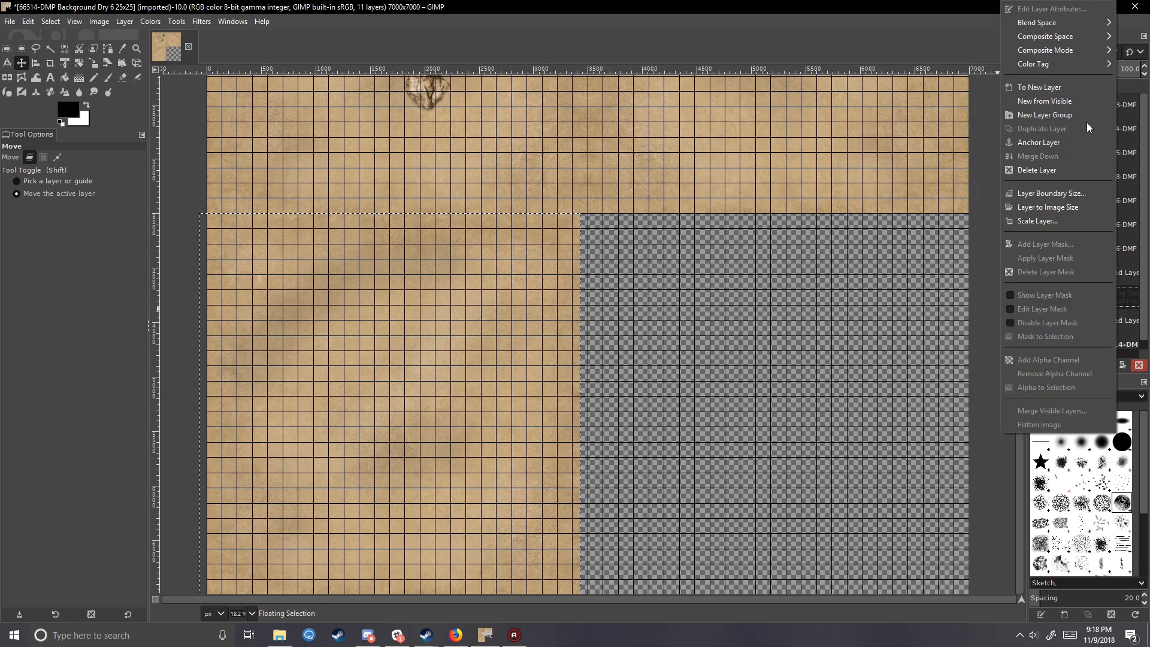
{"action": "left_click", "coordinate": [1032, 94]}
{"action": "left_click_drag", "start_coordinate": [465, 301], "coordinate": [696, 308]}
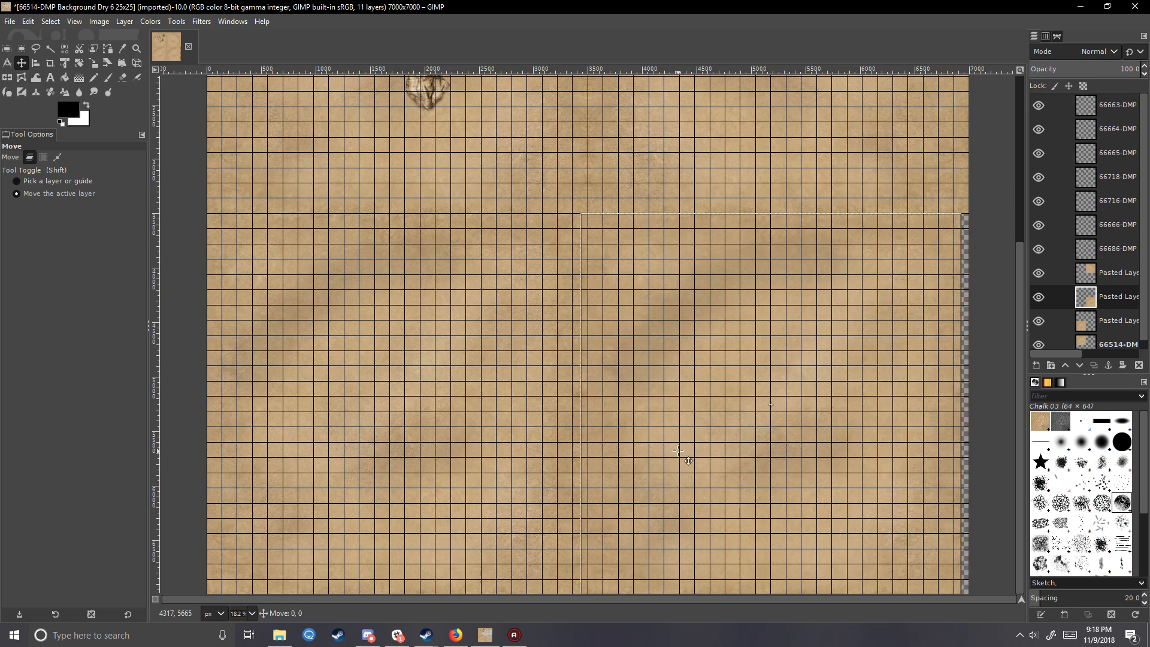
{"action": "left_click_drag", "start_coordinate": [657, 462], "coordinate": [670, 457]}
{"action": "left_click", "coordinate": [1107, 320]}
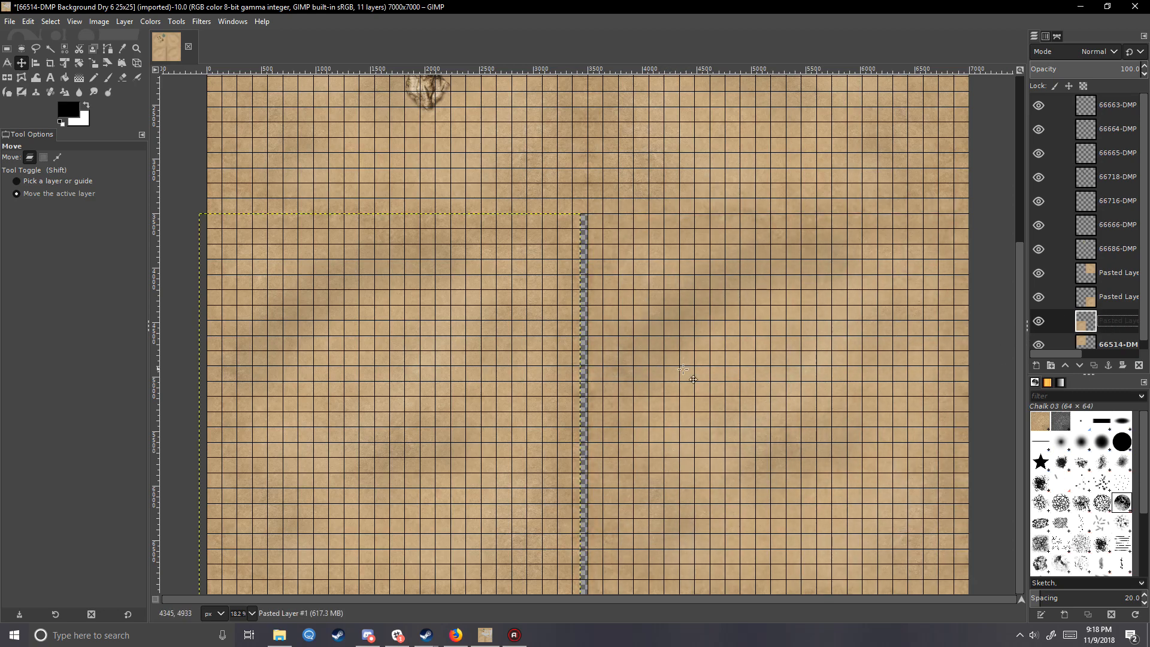
{"action": "scroll", "coordinate": [452, 546], "scroll_direction": "up", "scroll_amount": 5}
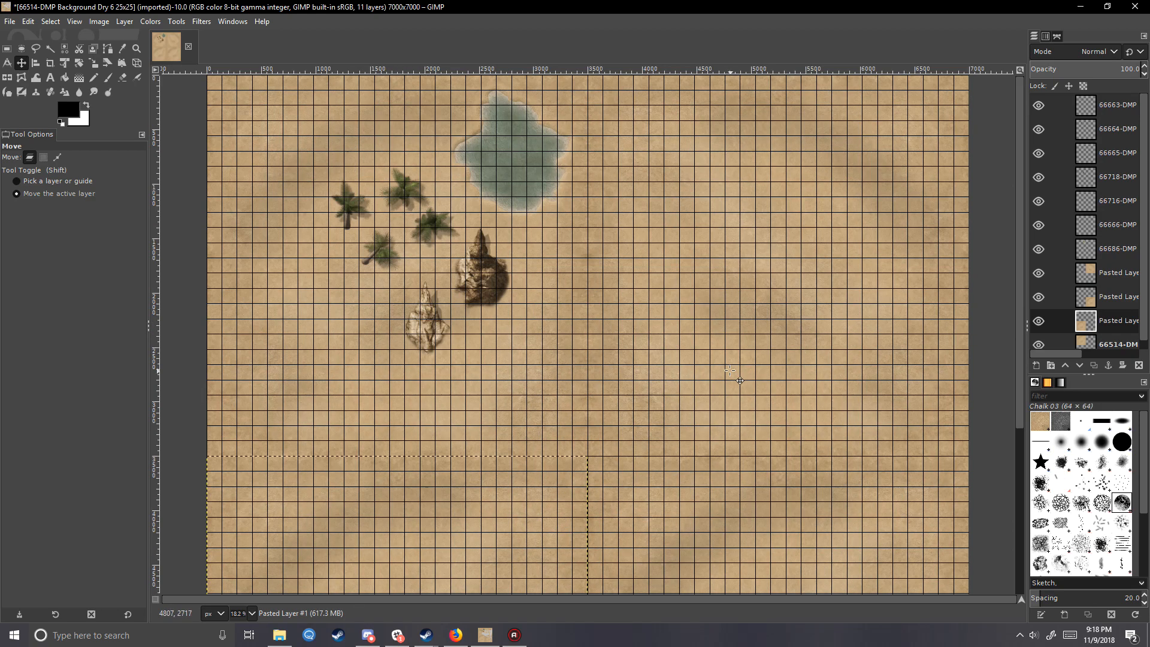
{"action": "left_click", "coordinate": [276, 635]}
{"action": "scroll", "coordinate": [687, 342], "scroll_direction": "down", "scroll_amount": 3}
{"action": "scroll", "coordinate": [816, 377], "scroll_direction": "up", "scroll_amount": 3}
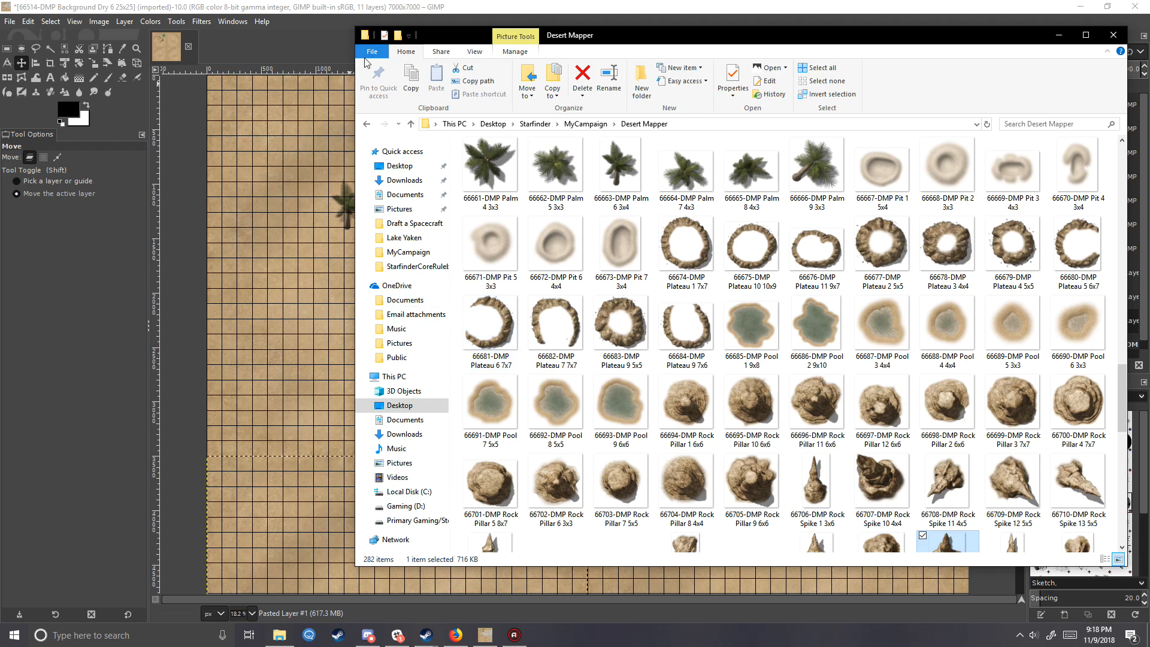
{"action": "left_click", "coordinate": [323, 7]}
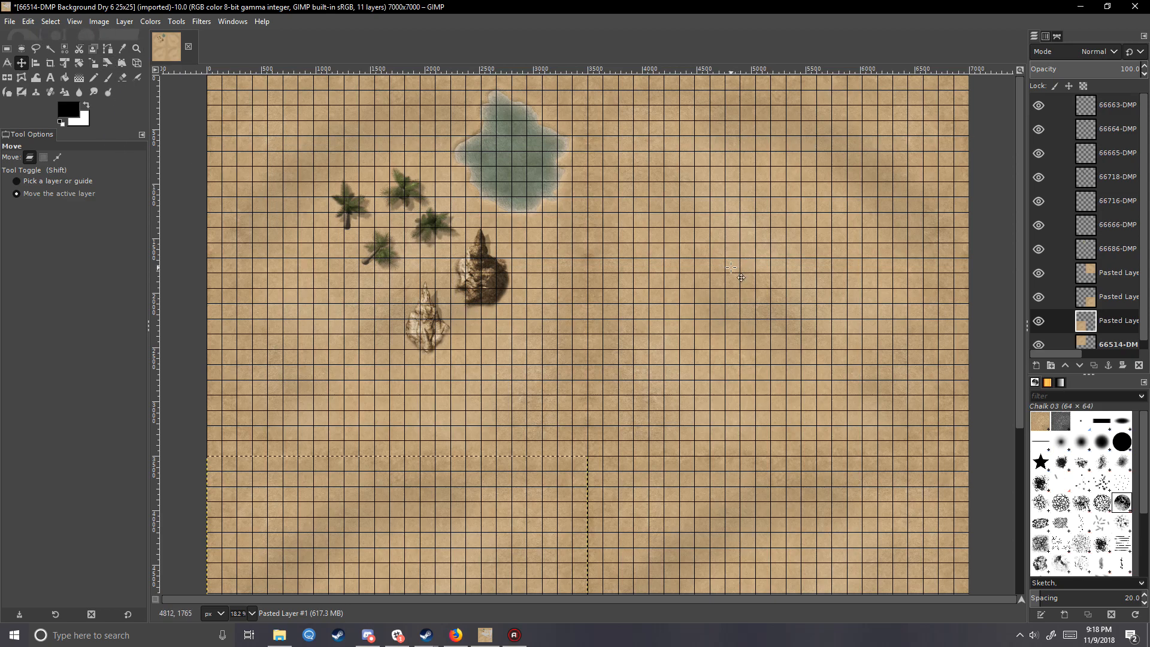
- Export the map as Oasis.jpg into the MyCampaign folder
{"action": "left_click", "coordinate": [10, 21]}
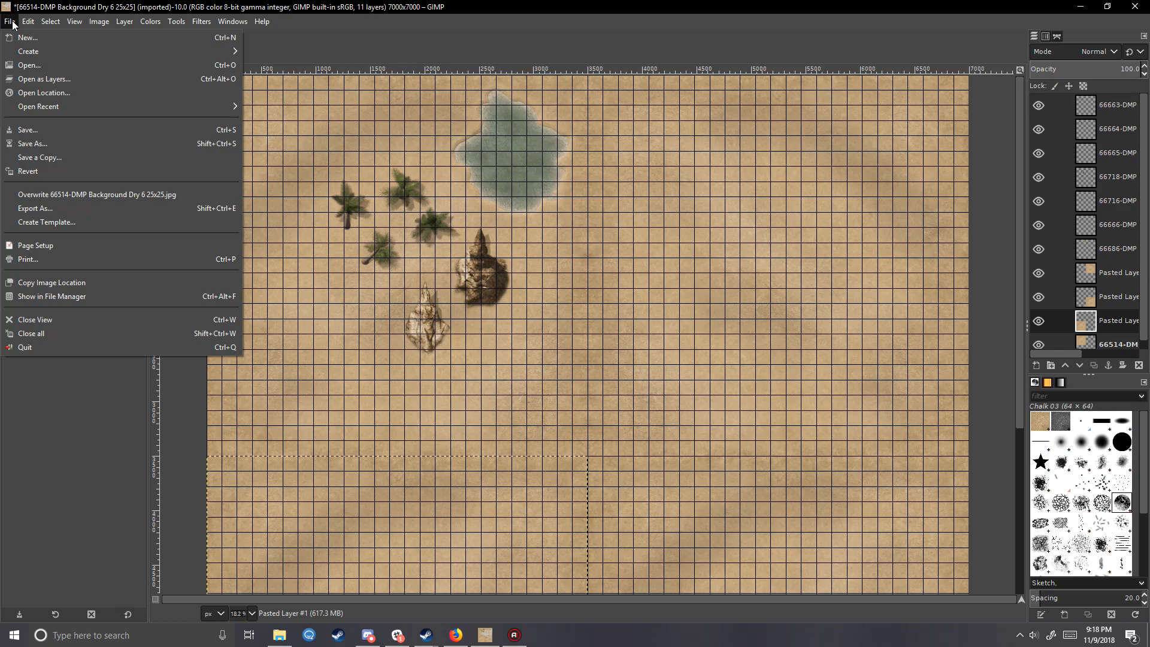
{"action": "left_click", "coordinate": [108, 208]}
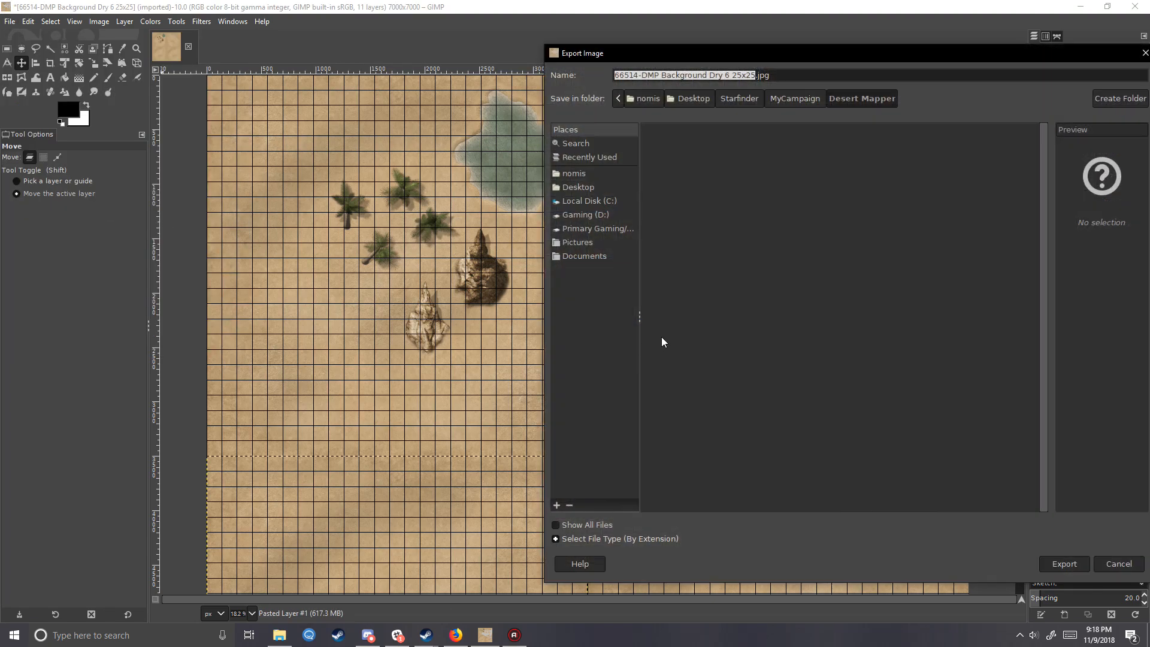
{"action": "left_click", "coordinate": [796, 98]}
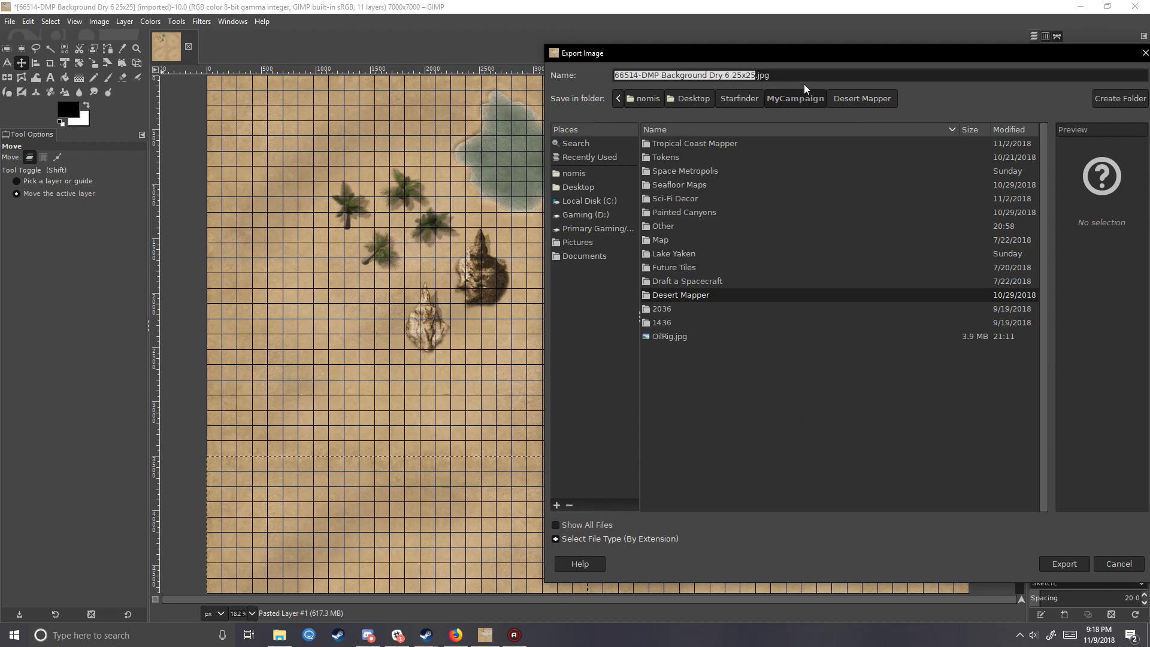
{"action": "type", "text": "Oasis"}
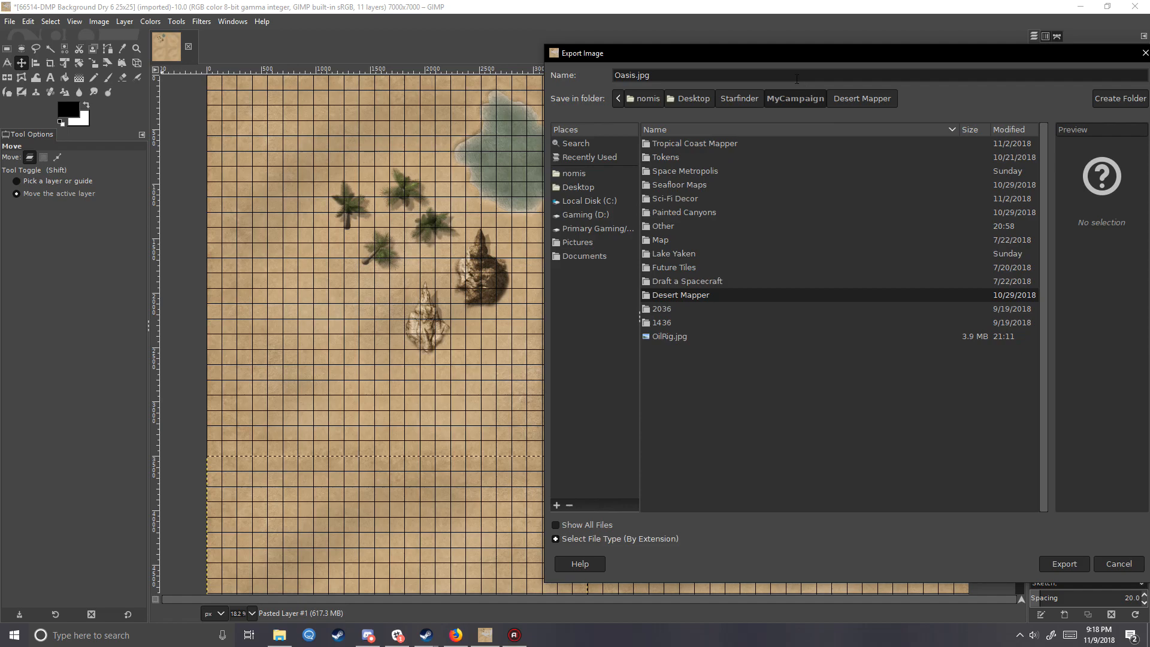
{"action": "left_click", "coordinate": [1077, 564]}
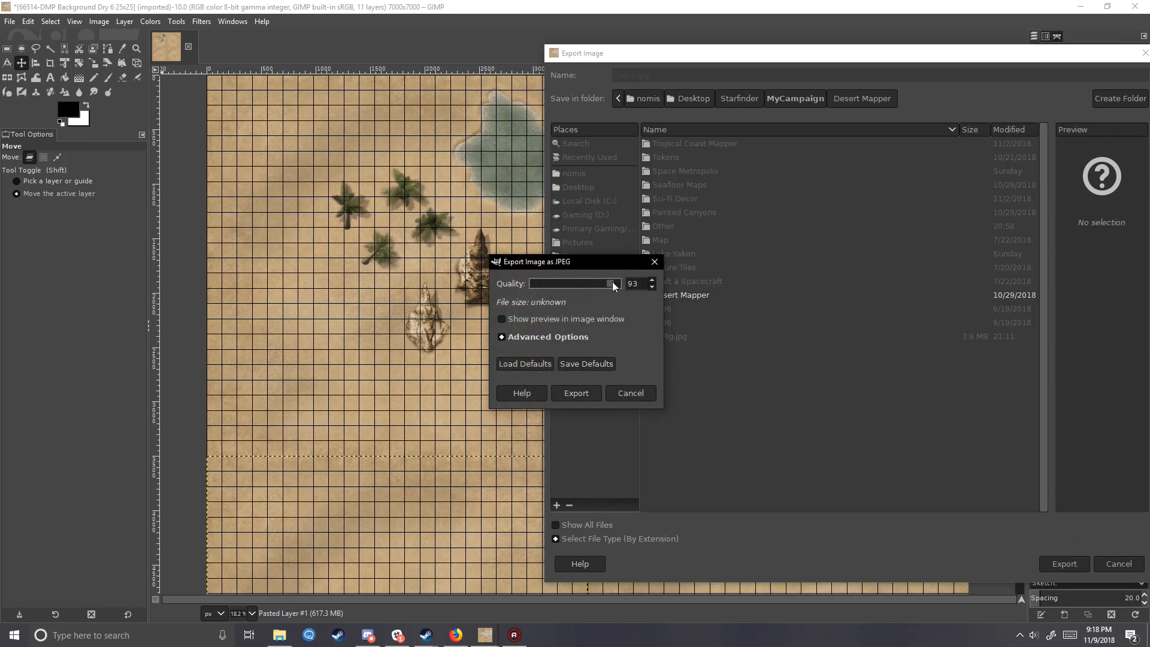
{"action": "left_click_drag", "start_coordinate": [579, 288], "coordinate": [576, 287]}
{"action": "left_click", "coordinate": [645, 288]}
{"action": "left_click", "coordinate": [577, 394]}
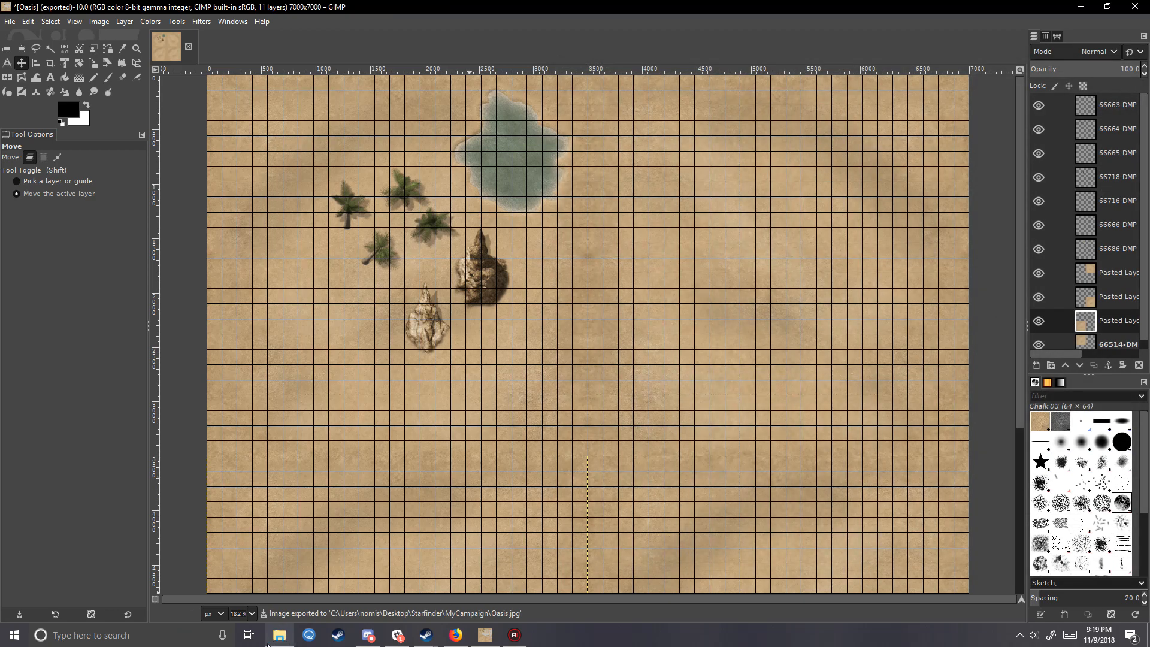
- Find the exported Oasis image in the MyCampaign folder and check its file size
{"action": "left_click", "coordinate": [278, 637]}
{"action": "left_click", "coordinate": [584, 124]}
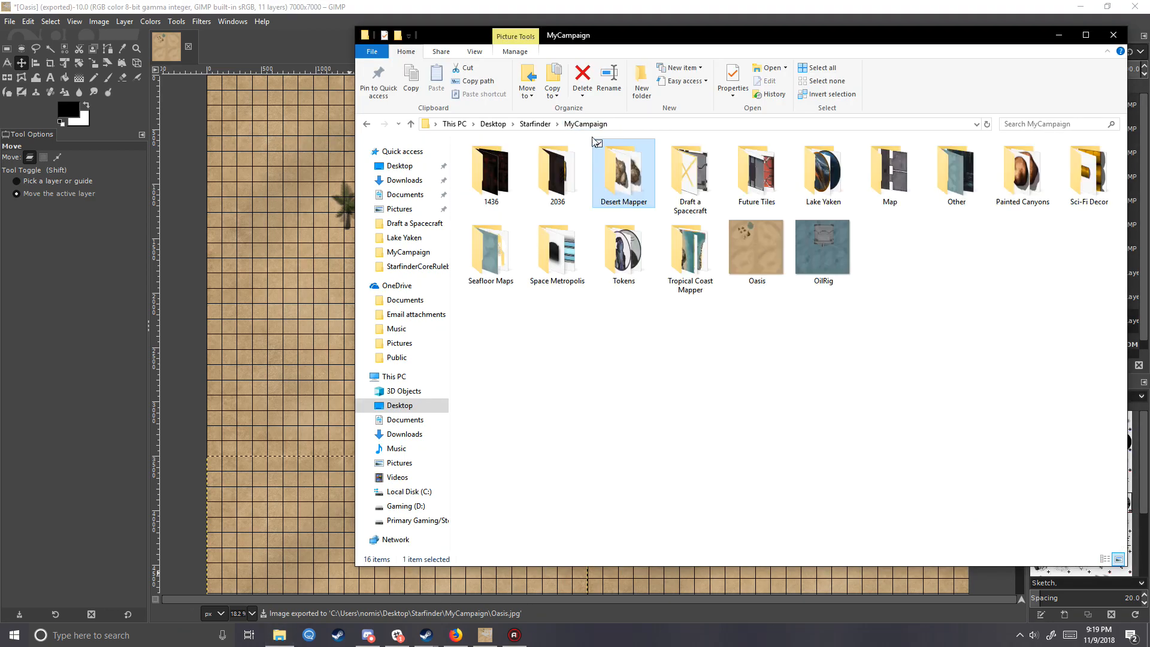
{"action": "left_click", "coordinate": [751, 244]}
{"action": "right_click", "coordinate": [763, 252]}
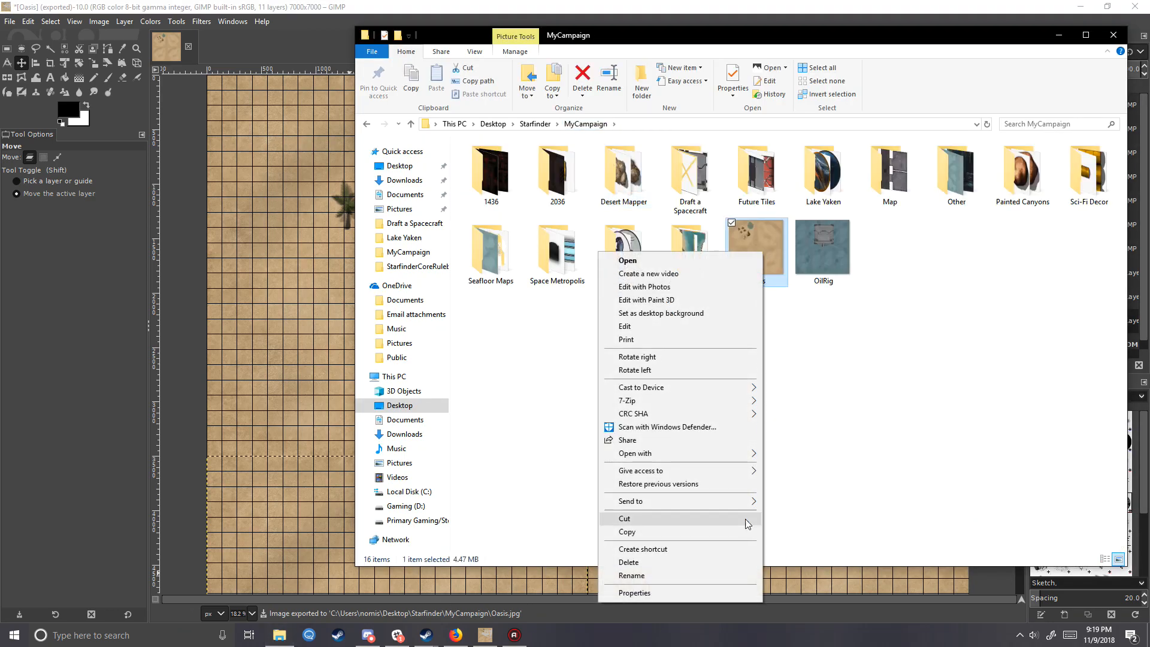
{"action": "left_click", "coordinate": [559, 468]}
{"action": "left_click", "coordinate": [749, 288]}
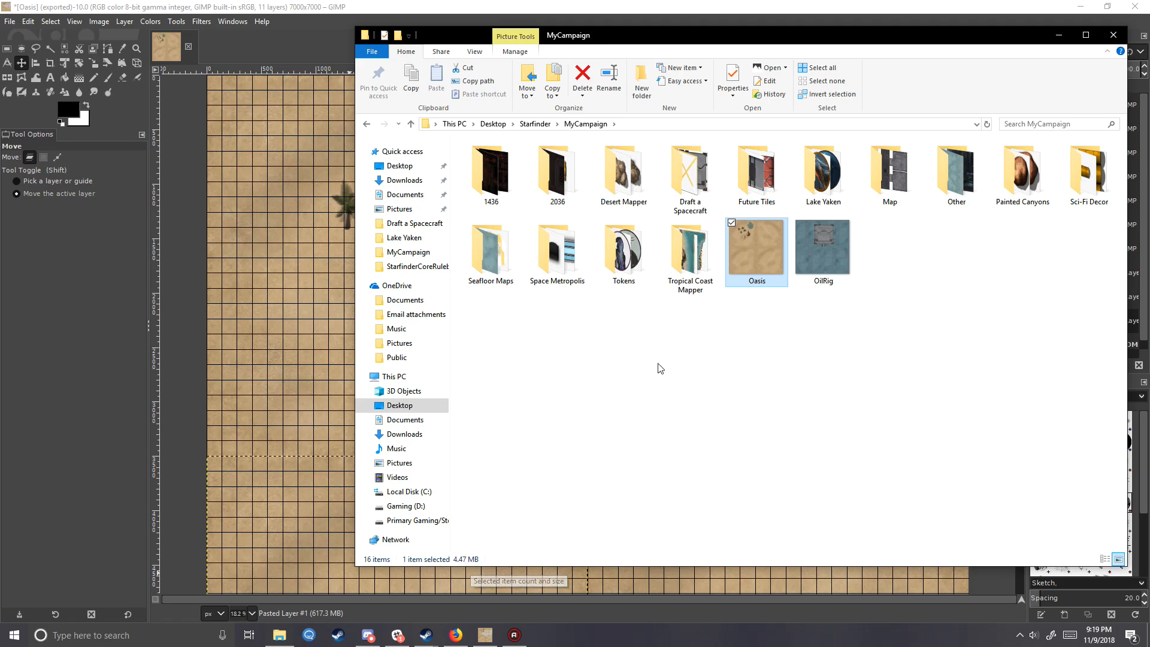
{"action": "left_click", "coordinate": [712, 349]}
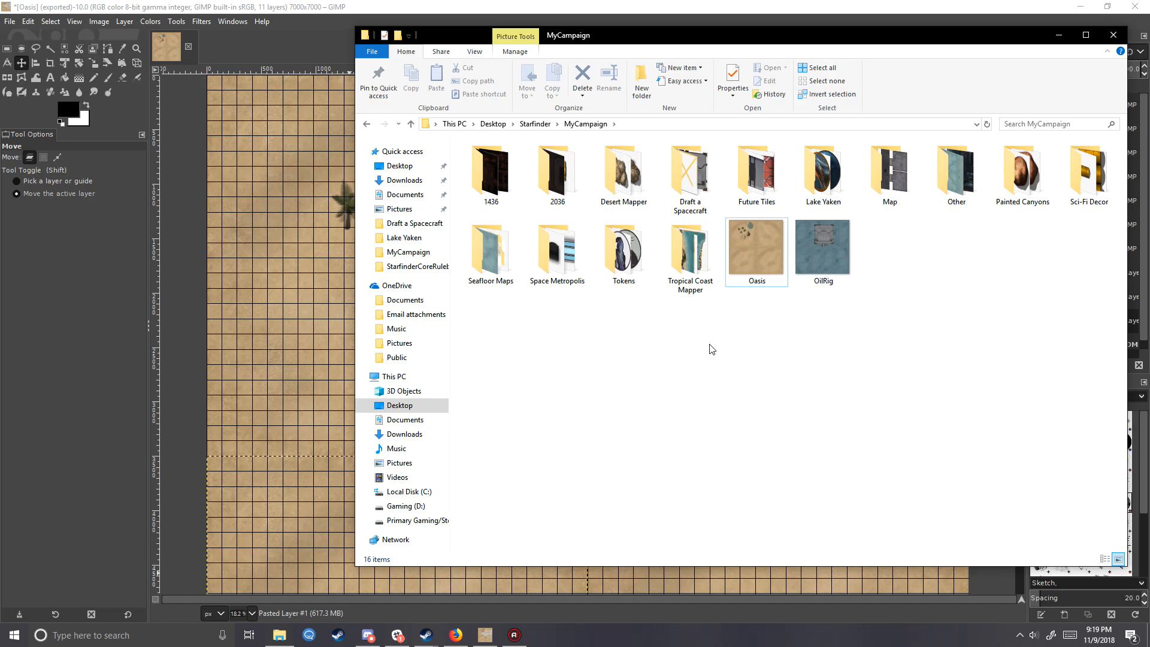
{"action": "left_click", "coordinate": [107, 330]}
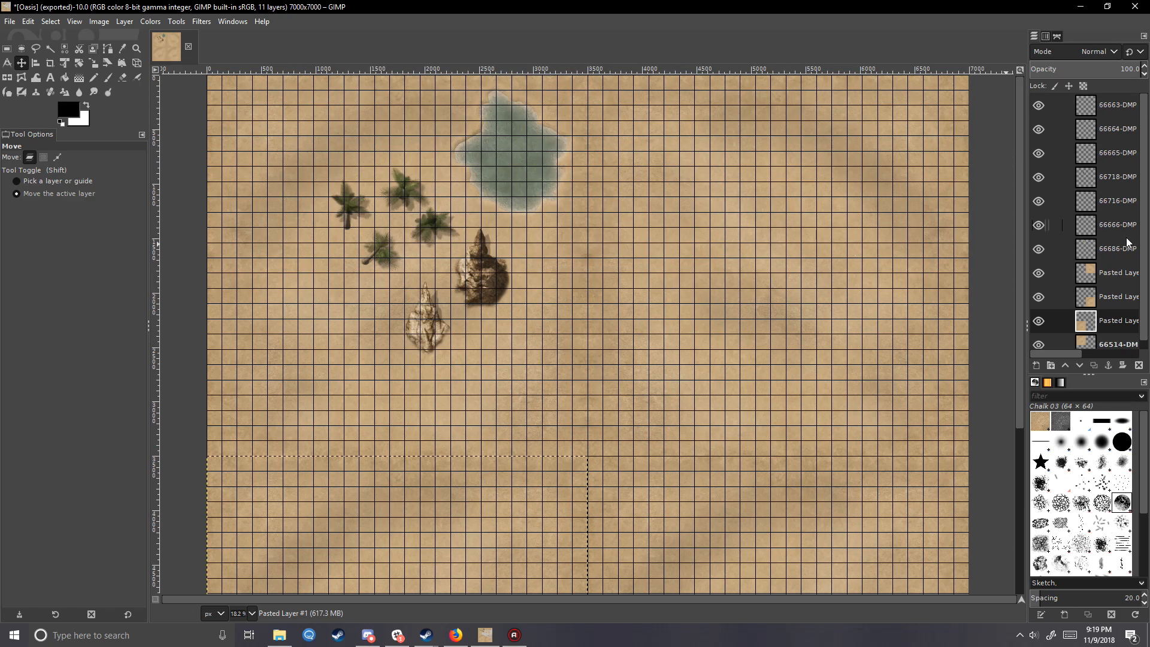
- Add 193296-electronics5.png from the Future Tiles folder as a new layer and move it just below and right of the rock spikes
{"action": "left_click", "coordinate": [280, 636]}
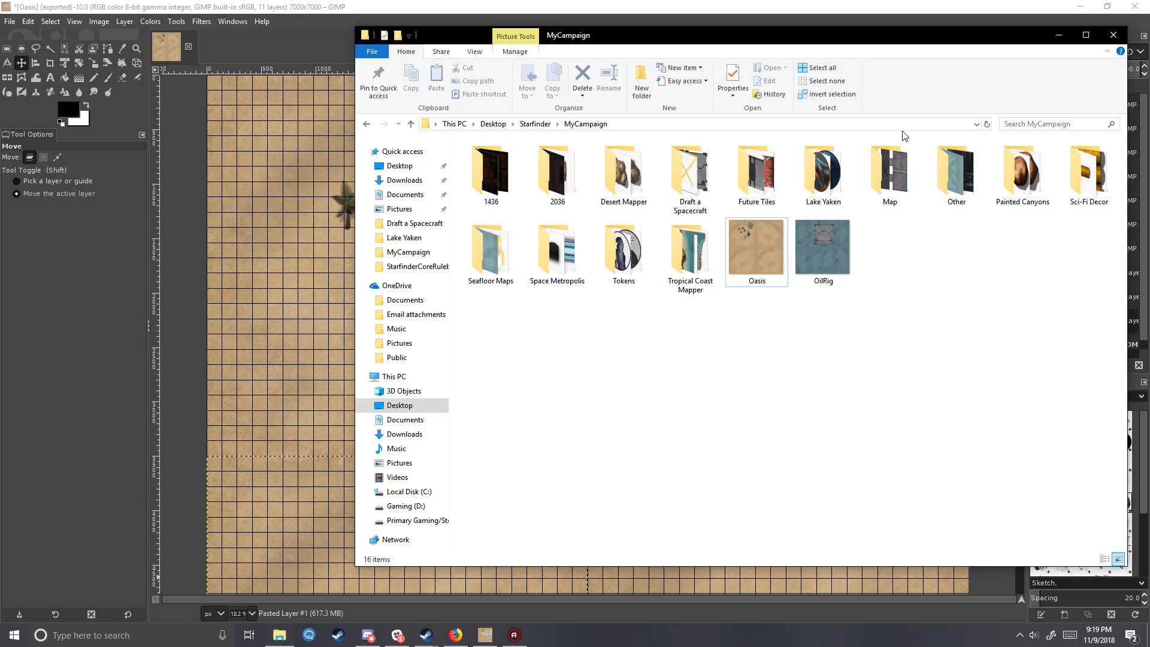
{"action": "double_click", "coordinate": [750, 165]}
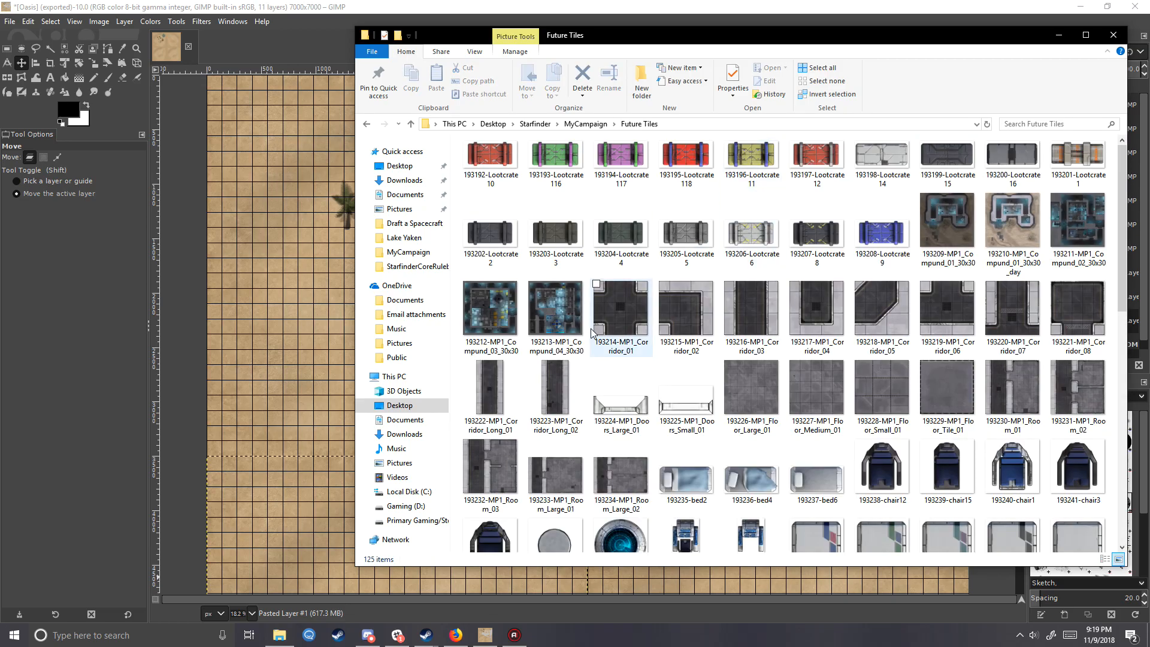
{"action": "scroll", "coordinate": [592, 333], "scroll_direction": "down", "scroll_amount": 10}
{"action": "left_click_drag", "start_coordinate": [756, 345], "coordinate": [390, 303]}
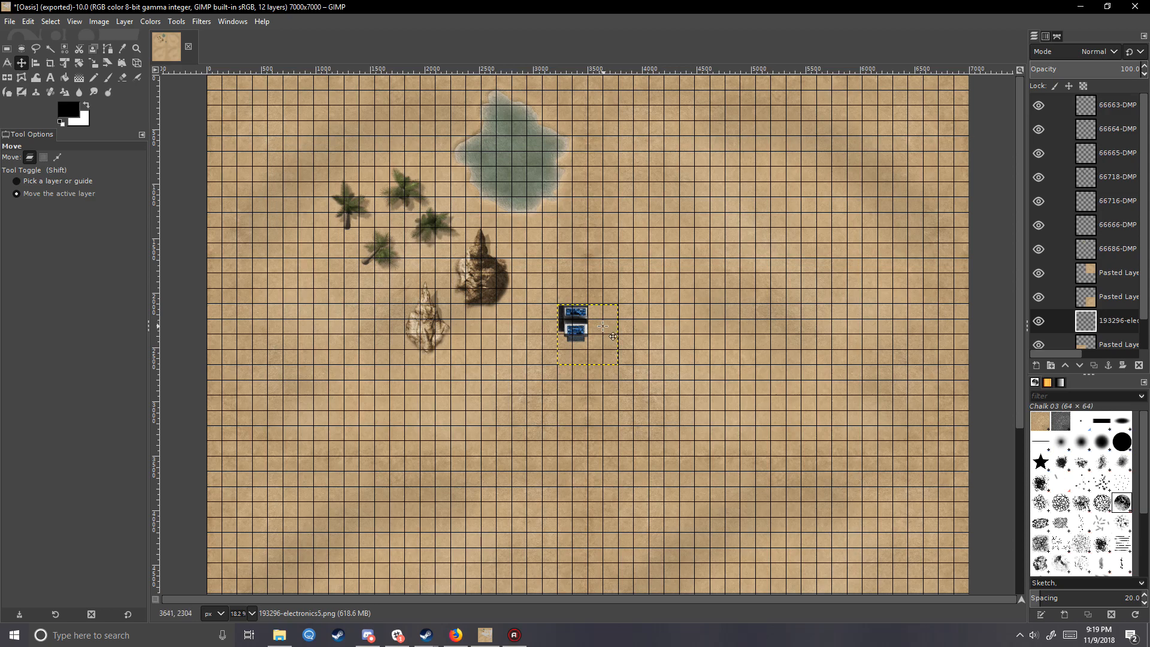
{"action": "left_click_drag", "start_coordinate": [603, 326], "coordinate": [407, 315]}
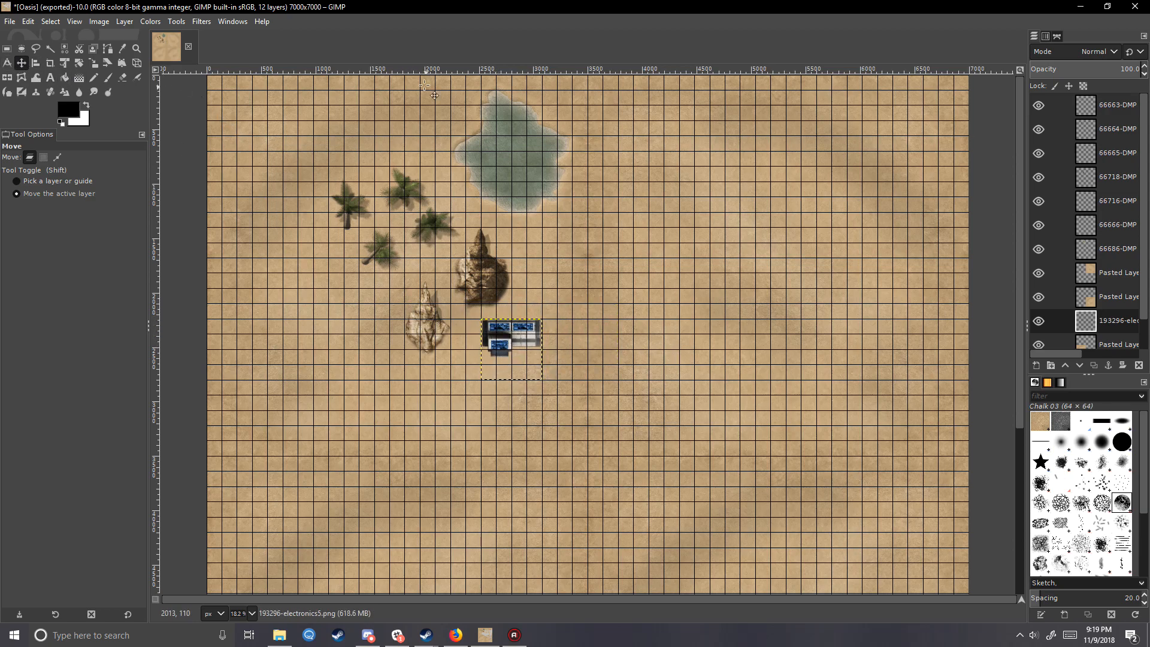
- Scale the electronics5 layer down to 281 × 280 px with the Scale tool
{"action": "left_click", "coordinate": [94, 63]}
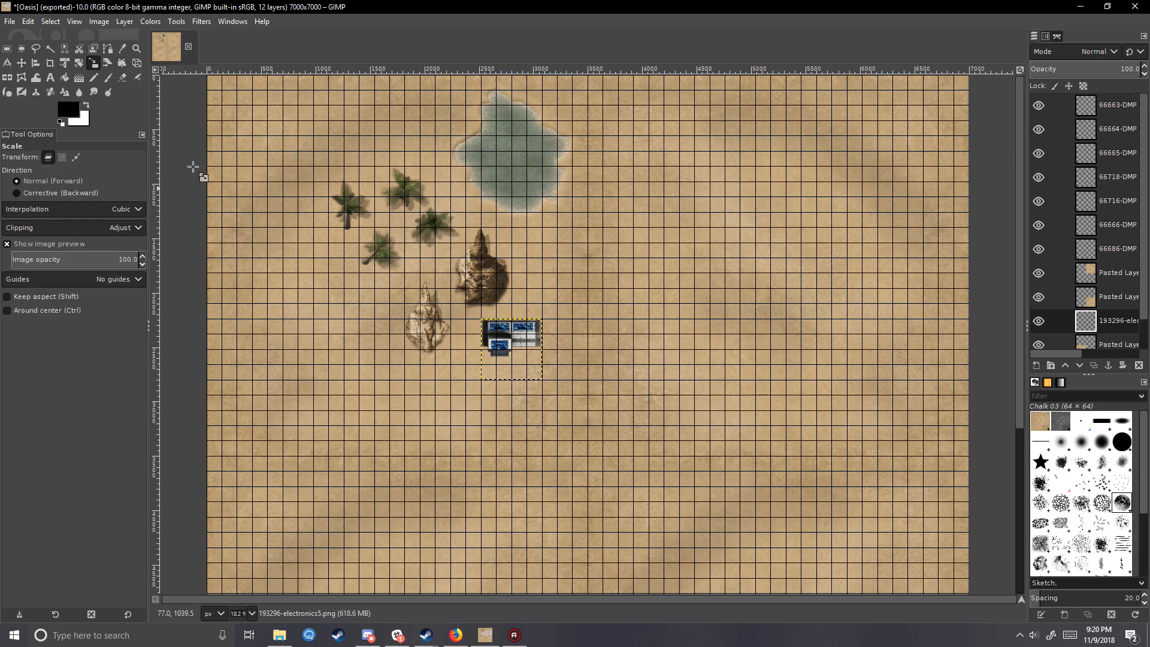
{"action": "left_click", "coordinate": [514, 359]}
{"action": "left_click_drag", "start_coordinate": [483, 379], "coordinate": [512, 350]}
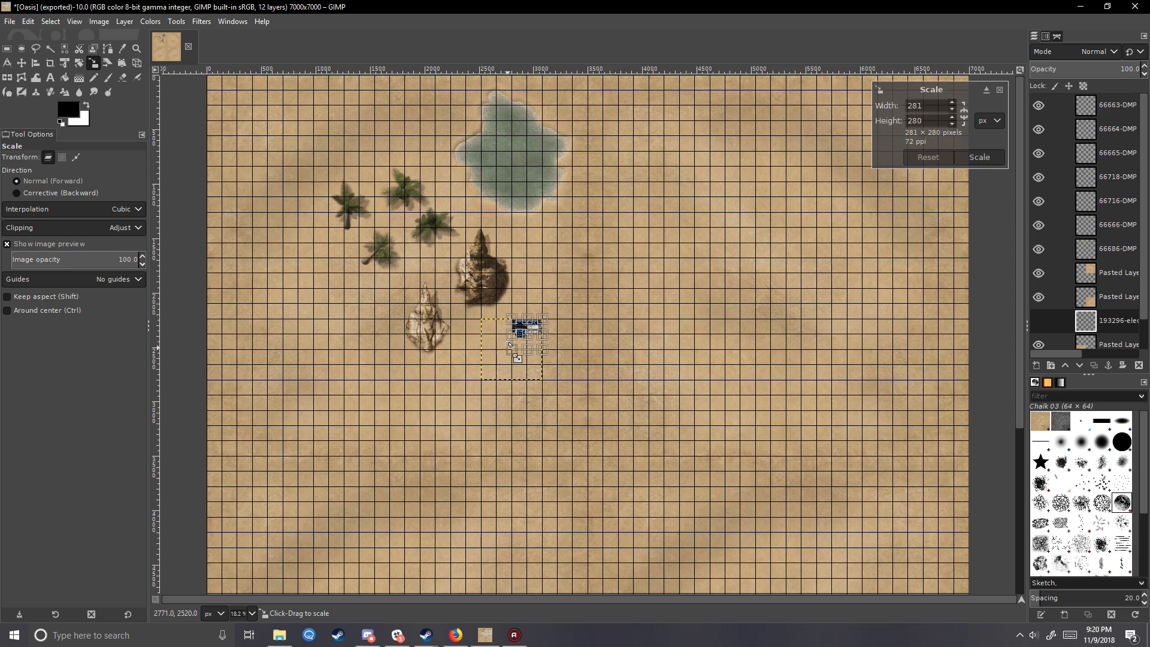
{"action": "left_click", "coordinate": [961, 157]}
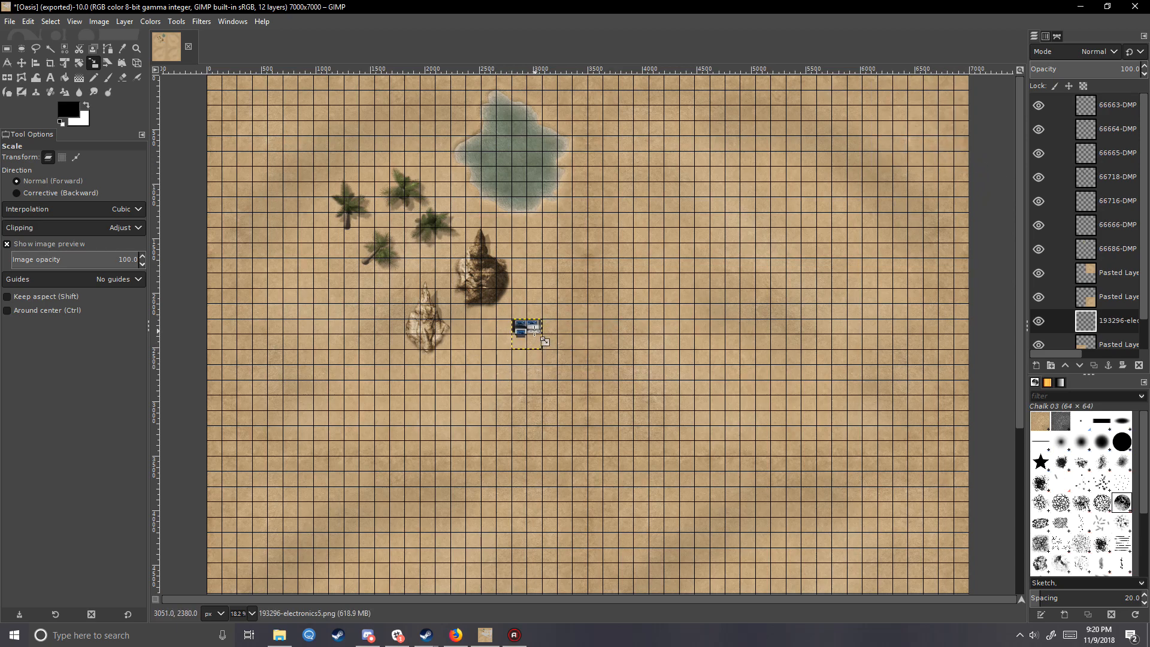